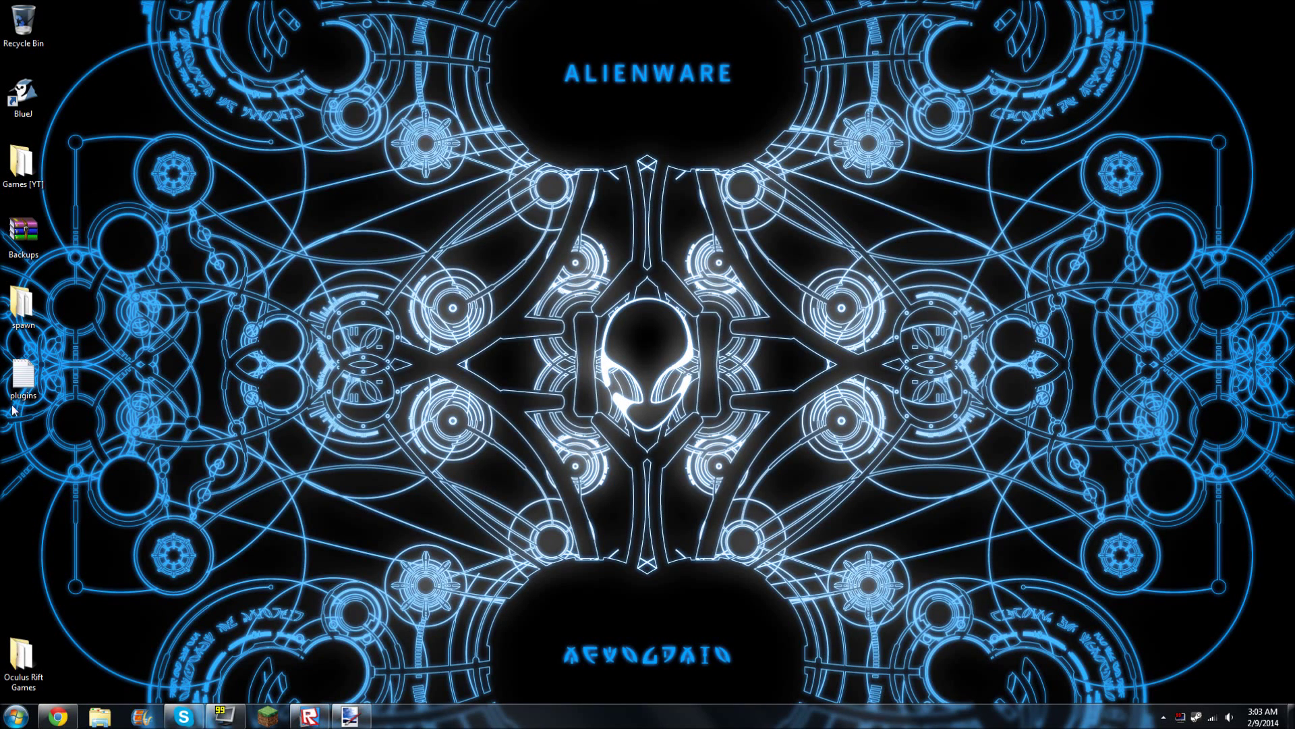
Bring up the browser with the ROBLOX home page, ROBLOX Studio and Paint.NET in turn
{"action": "left_click", "coordinate": [58, 717]}
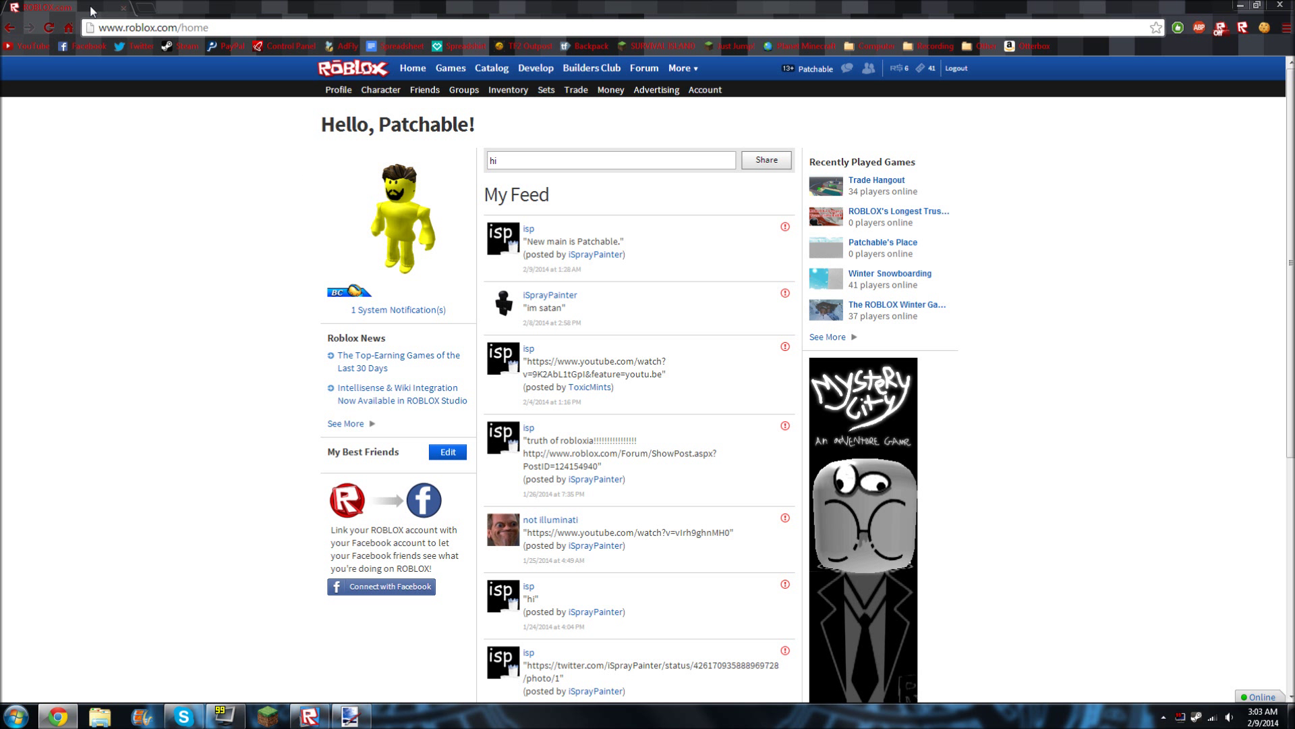
{"action": "left_click", "coordinate": [309, 716]}
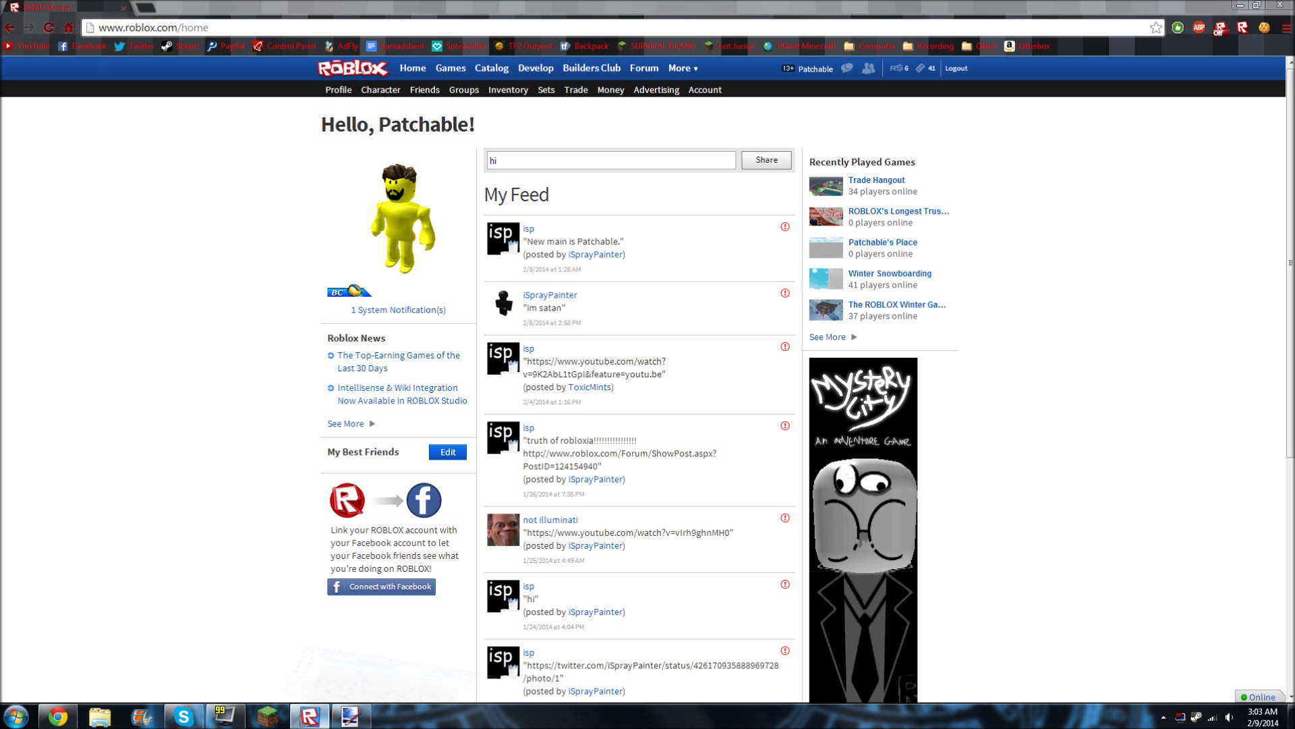
{"action": "left_click", "coordinate": [349, 717]}
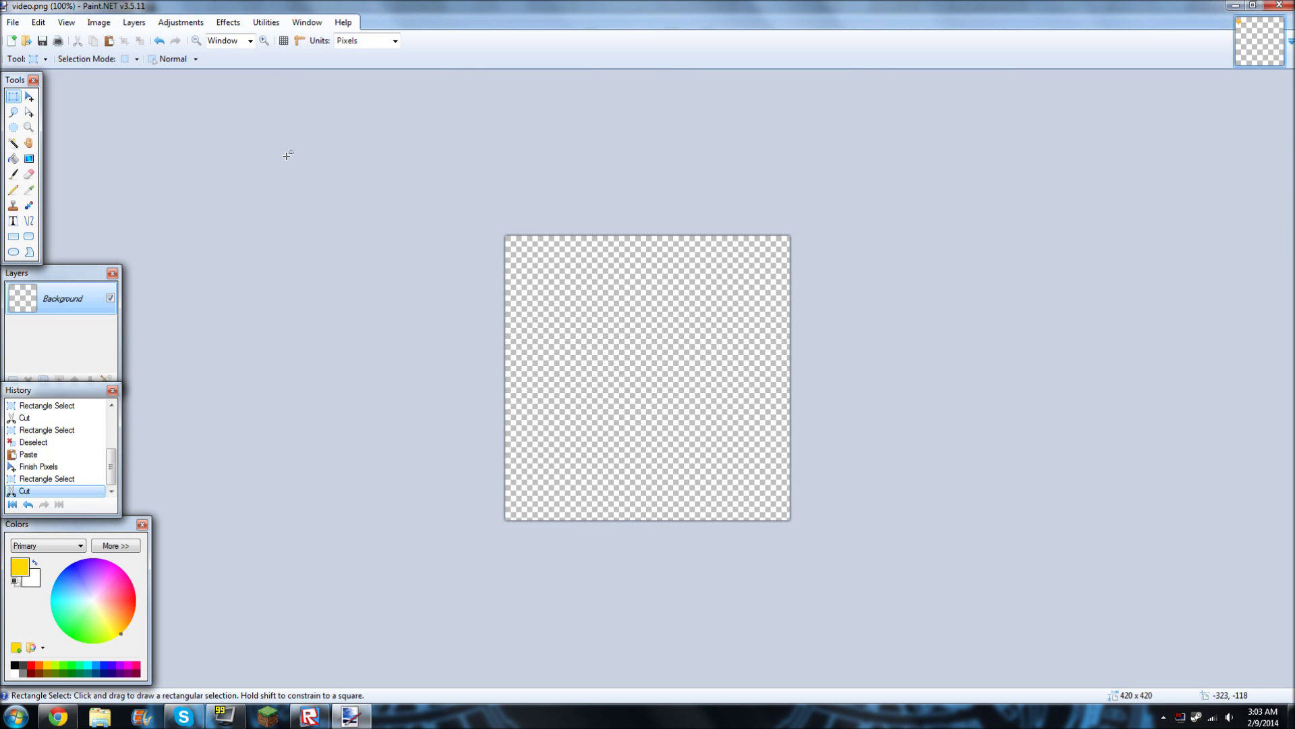
{"action": "left_click_drag", "start_coordinate": [631, 243], "coordinate": [791, 387]}
{"action": "left_click_drag", "start_coordinate": [506, 235], "coordinate": [592, 301]}
{"action": "left_click", "coordinate": [573, 275]}
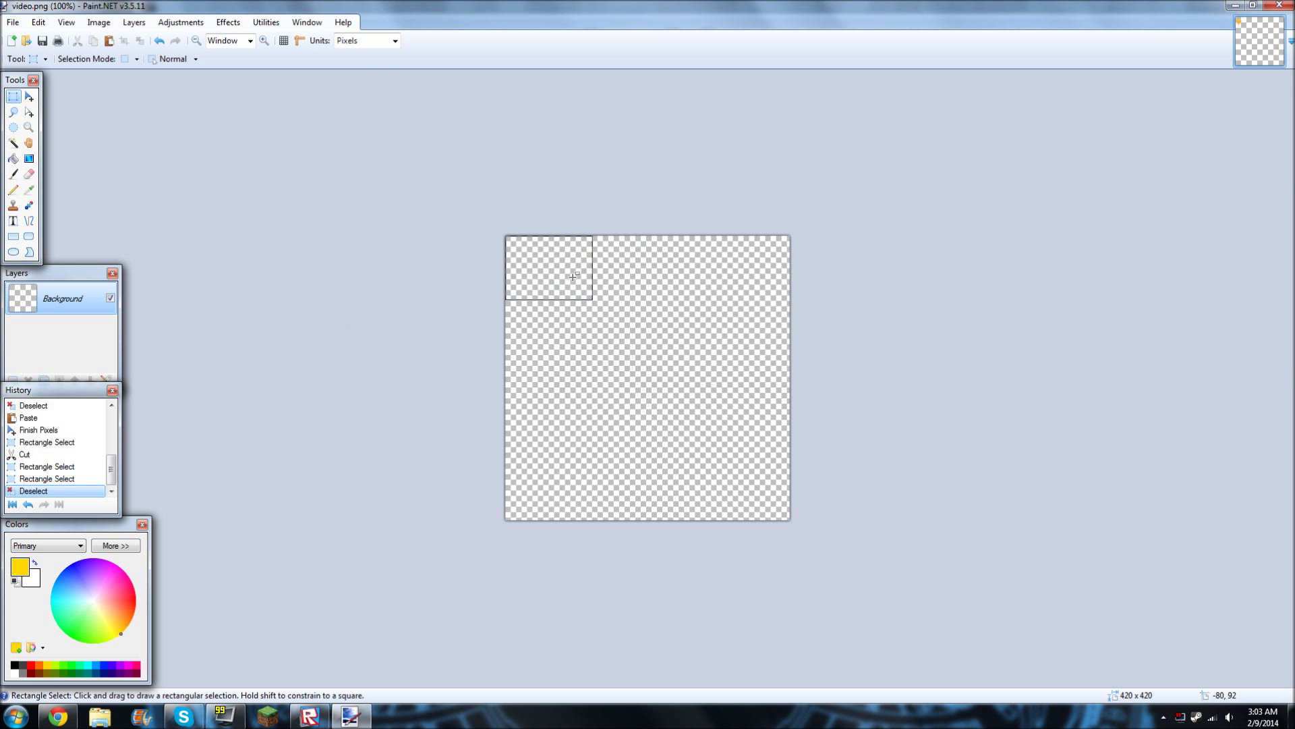
{"action": "mouse_move", "coordinate": [392, 235]}
{"action": "left_mouse_down"}
{"action": "mouse_move", "coordinate": [913, 358]}
{"action": "mouse_move", "coordinate": [971, 439]}
{"action": "mouse_move", "coordinate": [425, 312]}
{"action": "left_mouse_up"}
{"action": "left_click", "coordinate": [1020, 416]}
{"action": "left_click", "coordinate": [545, 319]}
{"action": "left_click_drag", "start_coordinate": [545, 319], "coordinate": [720, 366]}
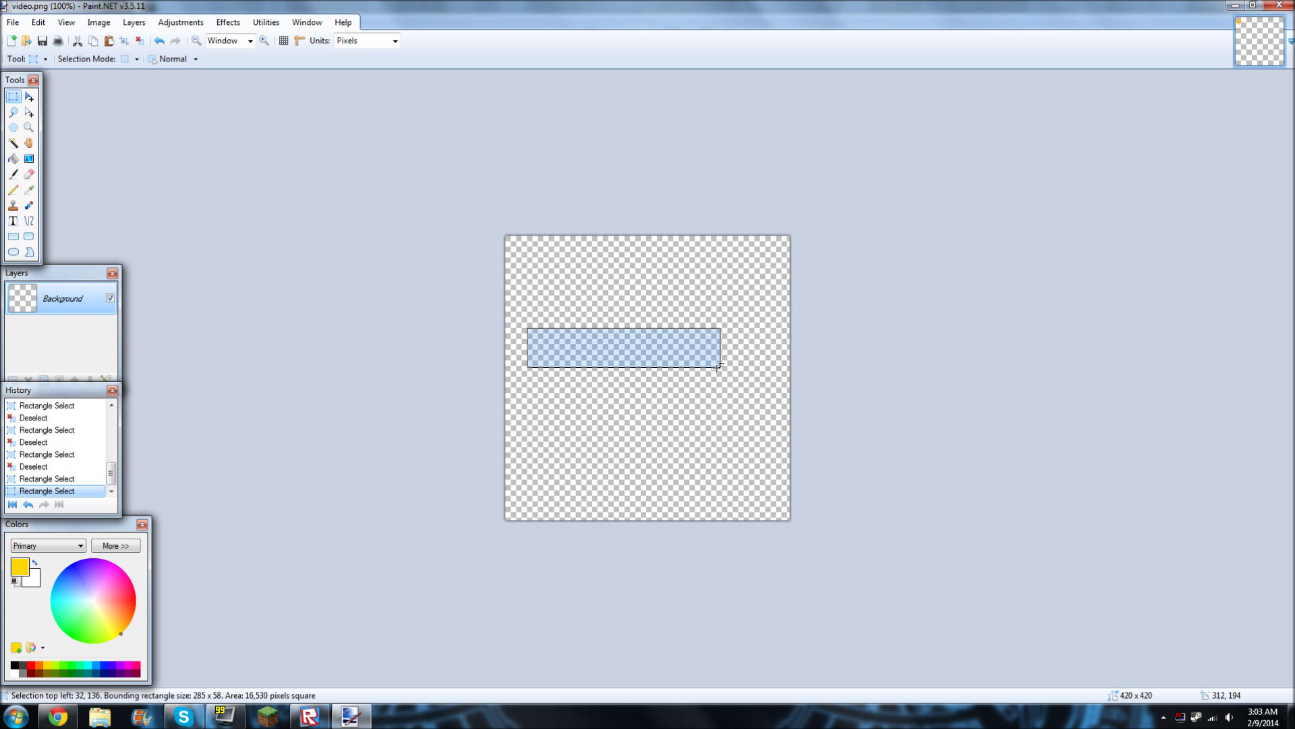
{"action": "key", "text": "ctrl+d"}
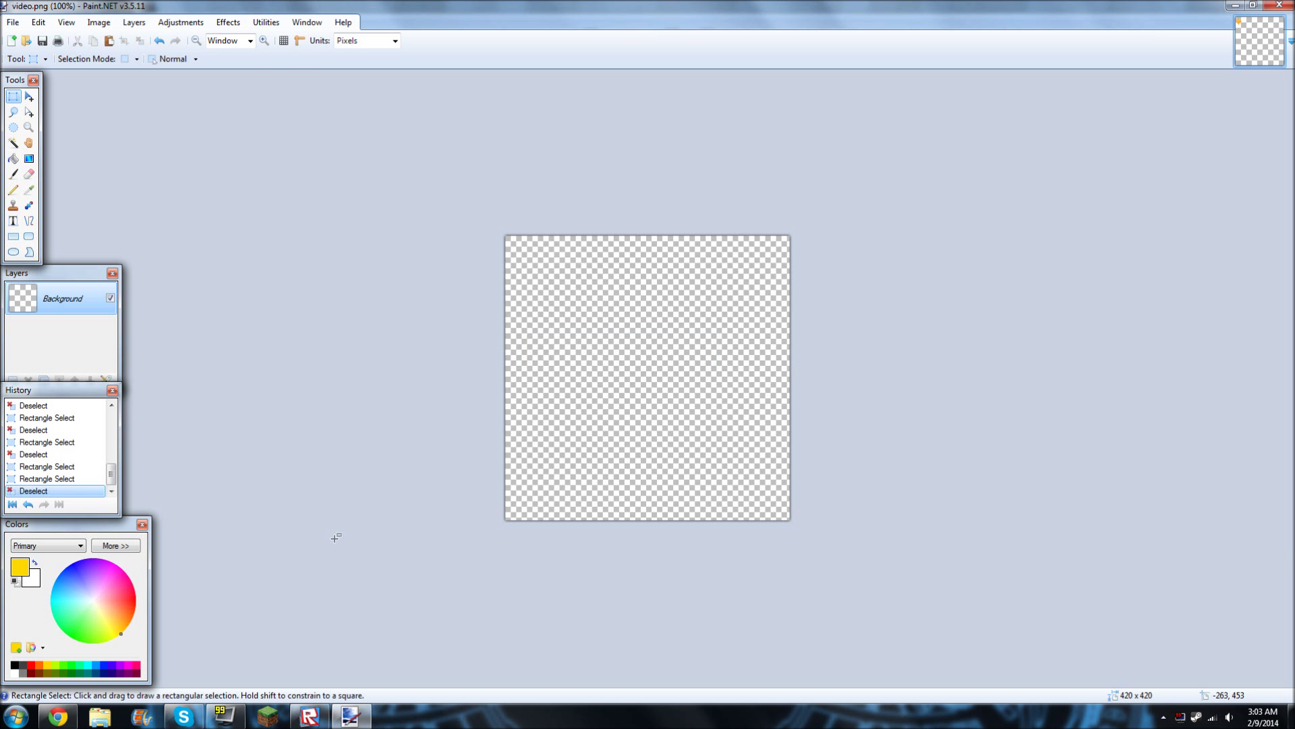
Switch to the browser, search the ROBLOX catalog for "visor" and open the ROBLOX Visor item page
{"action": "left_click", "coordinate": [58, 717]}
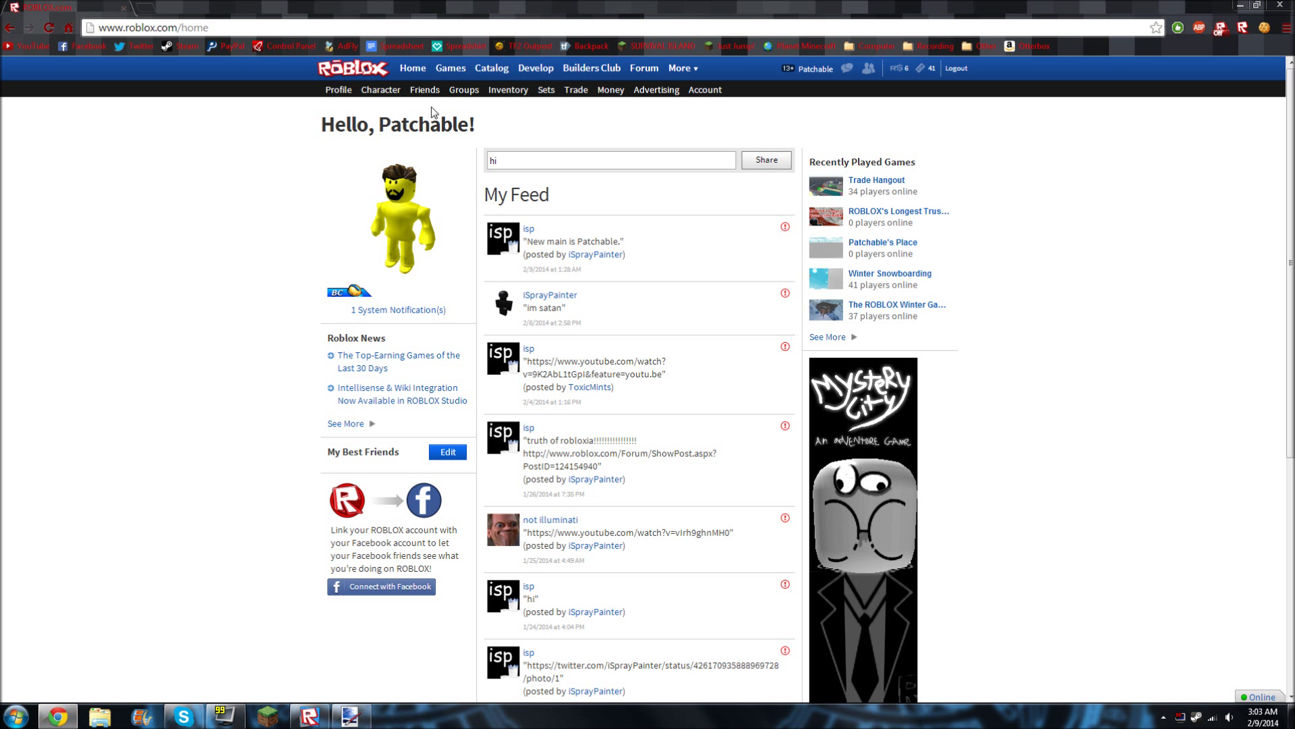
{"action": "left_click", "coordinate": [498, 69]}
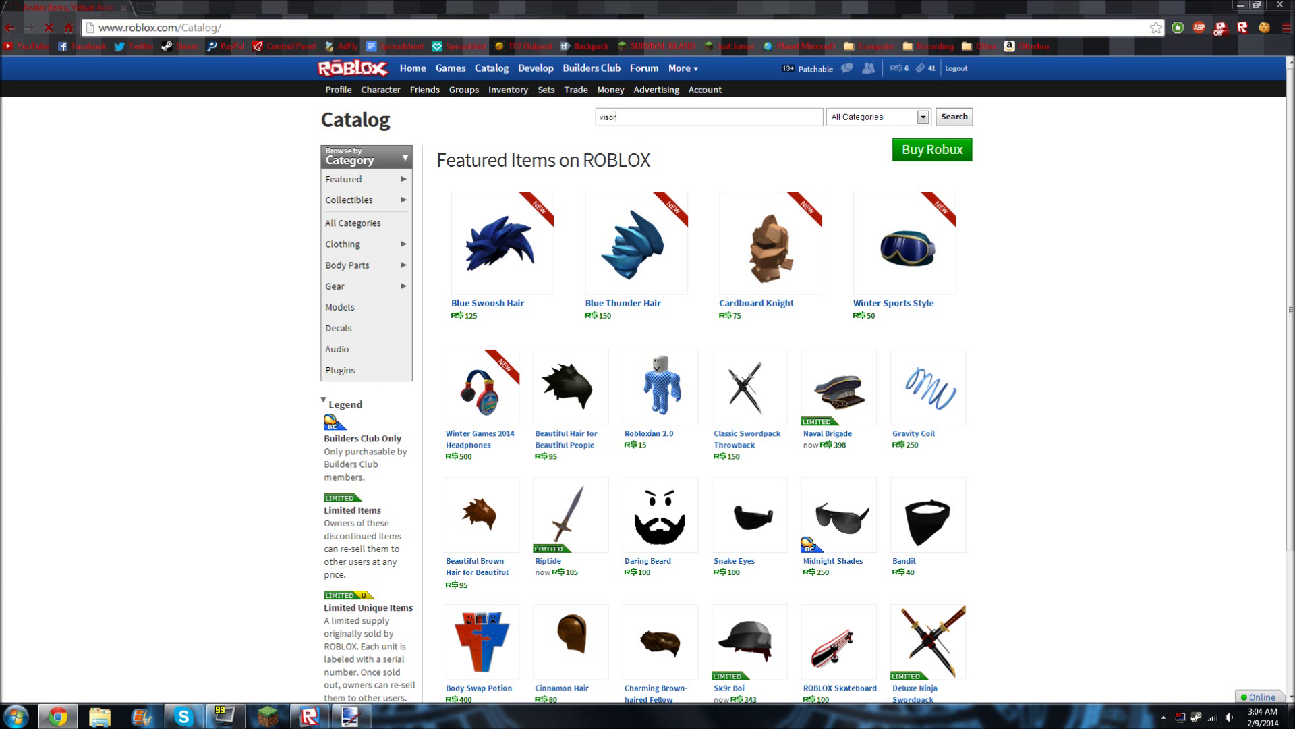
{"action": "type", "text": "visor"}
{"action": "key", "text": "Return"}
{"action": "left_click", "coordinate": [652, 243]}
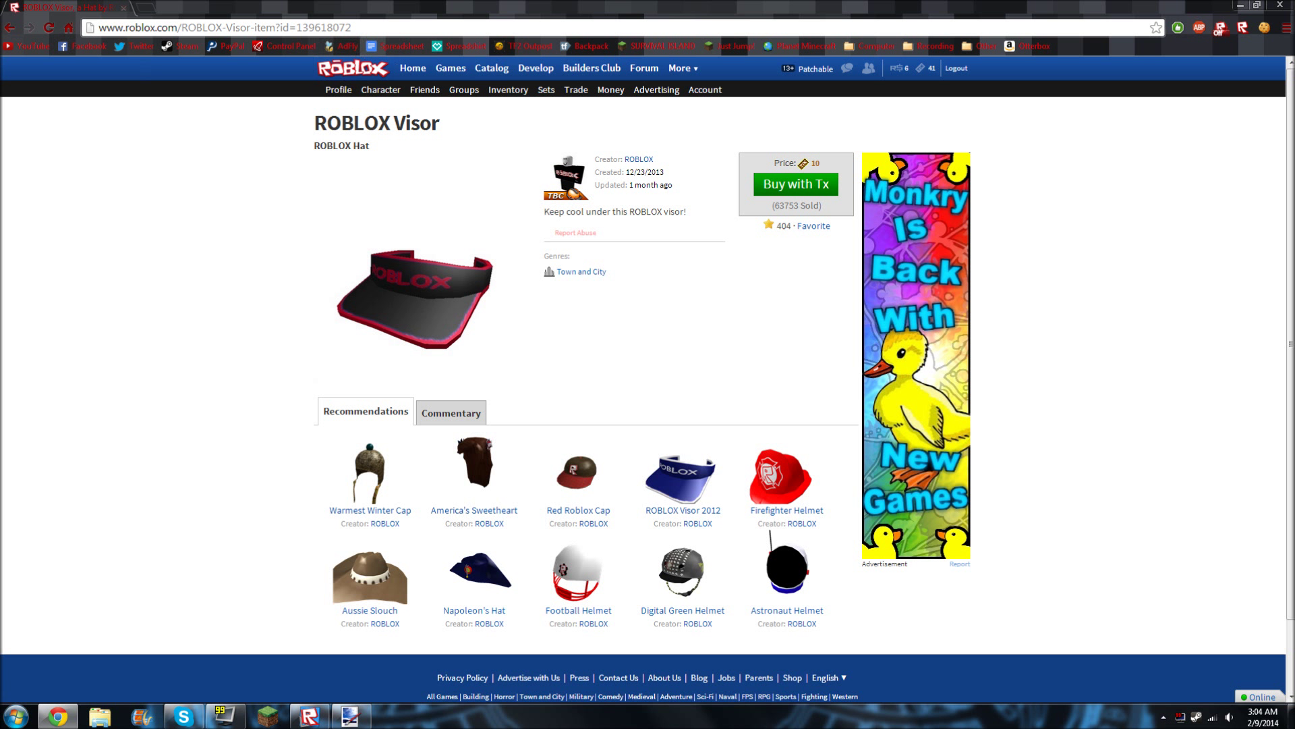
{"action": "left_click_drag", "start_coordinate": [352, 27], "coordinate": [308, 27]}
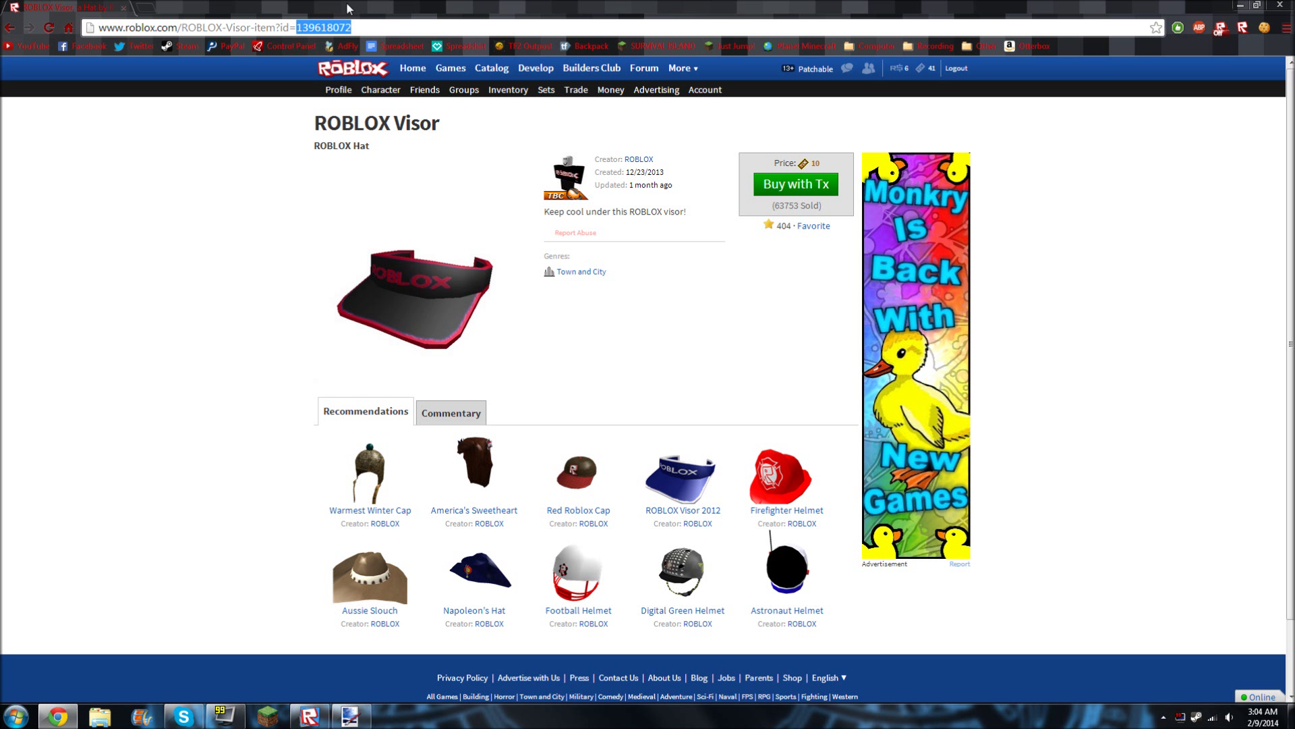
{"action": "left_click", "coordinate": [310, 716]}
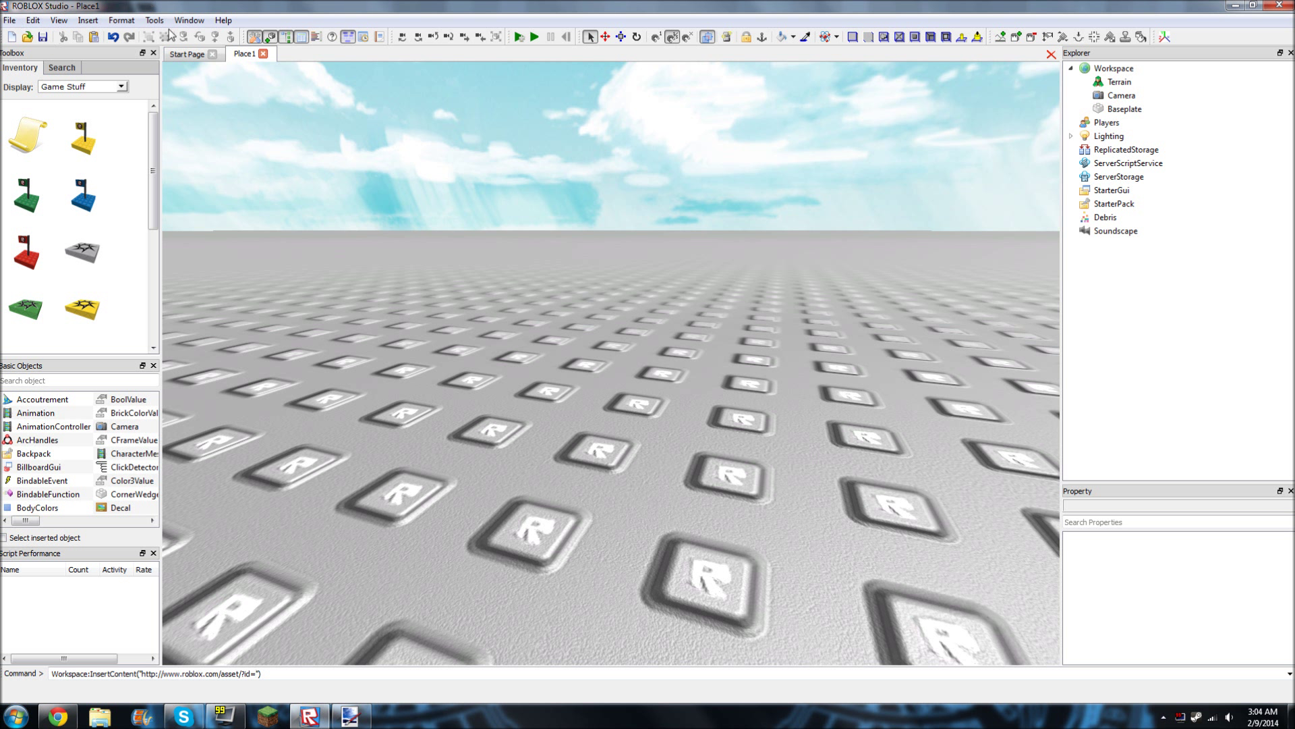
{"action": "left_click", "coordinate": [257, 673]}
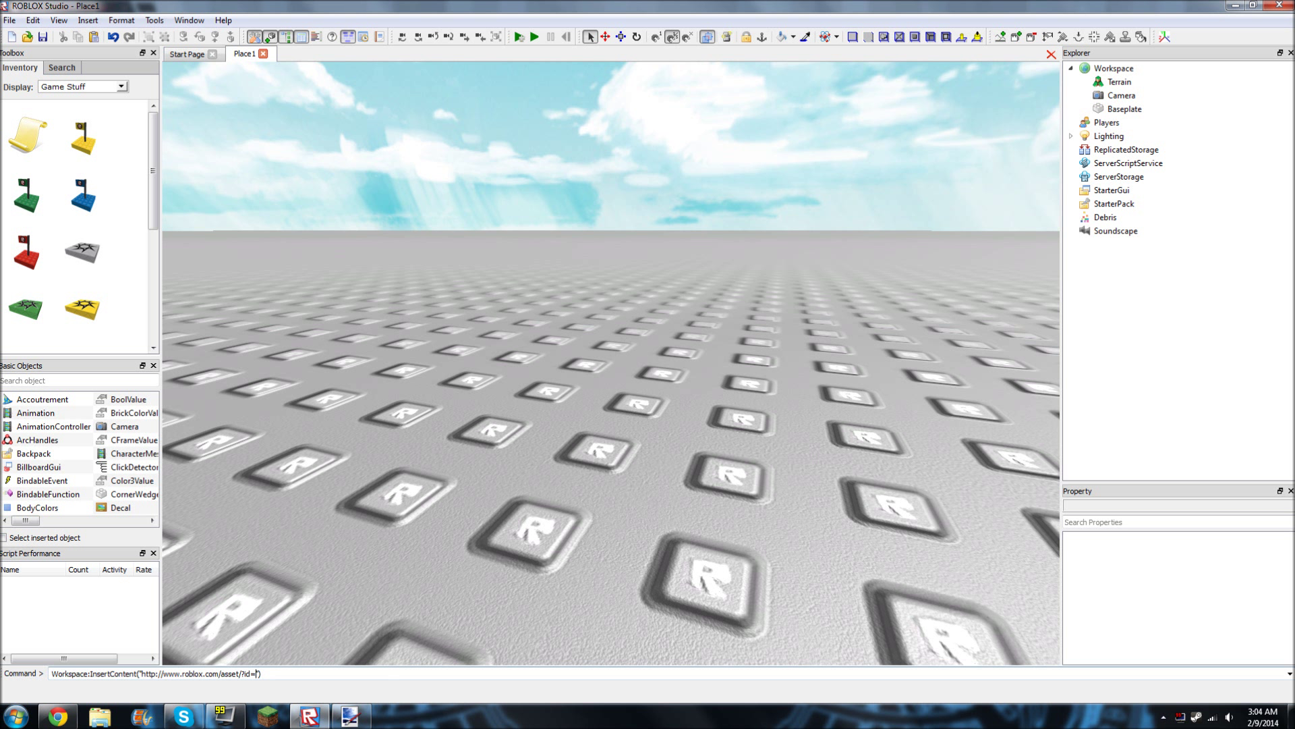
{"action": "left_click_drag", "start_coordinate": [262, 673], "coordinate": [65, 674]}
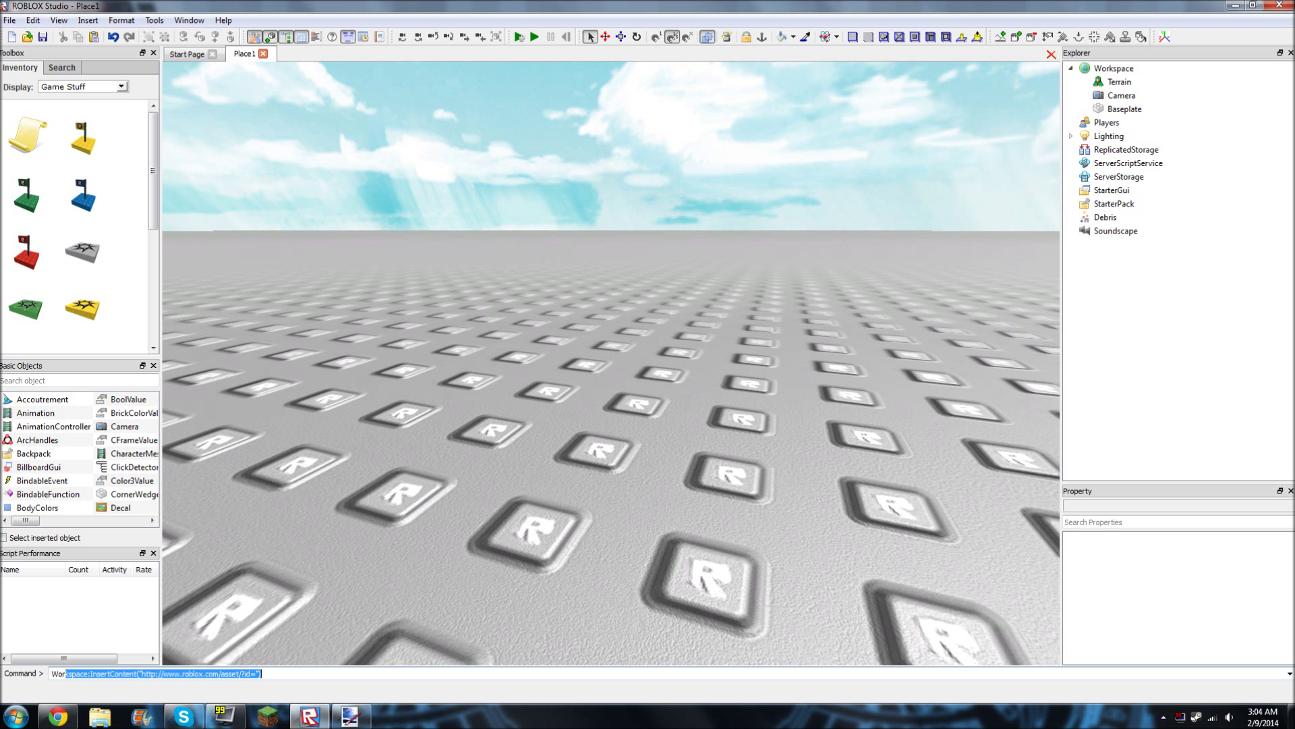
{"action": "left_click", "coordinate": [255, 673]}
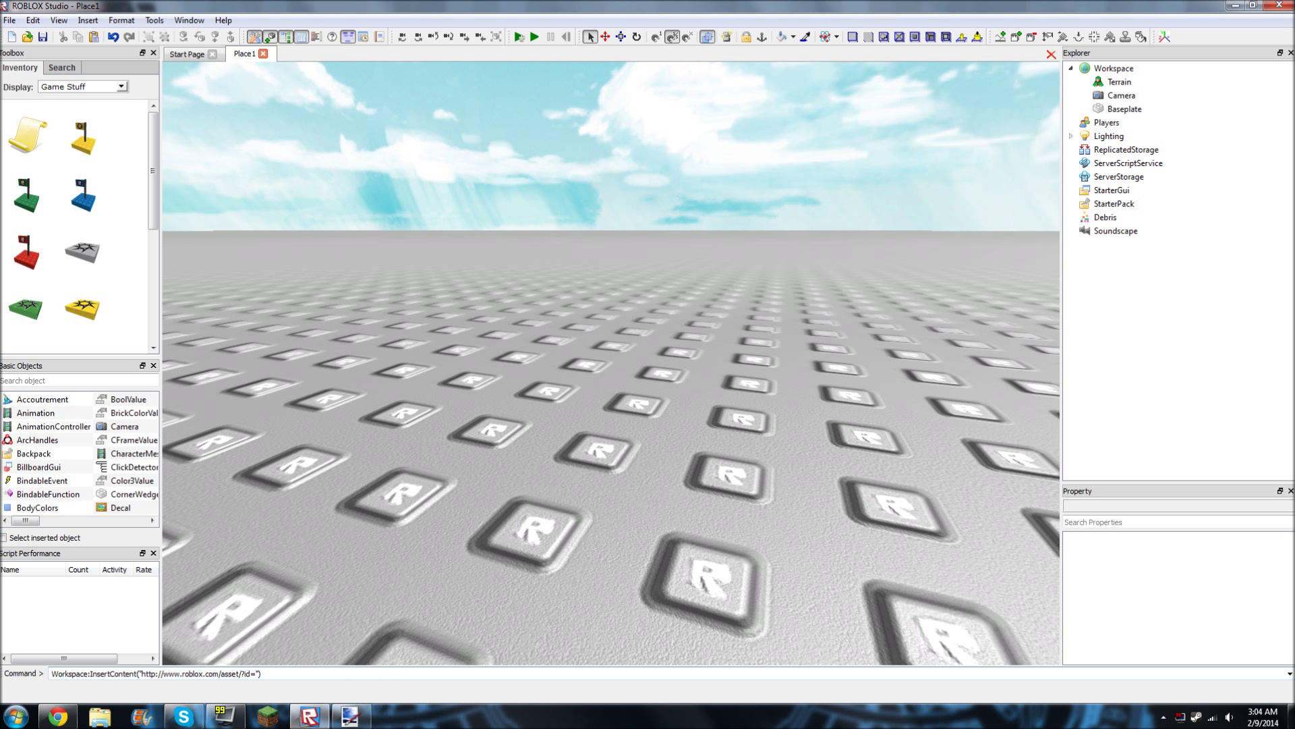
{"action": "type", "text": "139618072"}
{"action": "key", "text": "Return"}
Inspect the inserted visor, expand RobloxVisor2014 and its Handle, and select the asset number in the Mesh's TextureId for copying
{"action": "right_click_drag", "start_coordinate": [652, 483], "coordinate": [652, 483]}
{"action": "scroll", "coordinate": [652, 487], "scroll_direction": "down", "scroll_amount": 10}
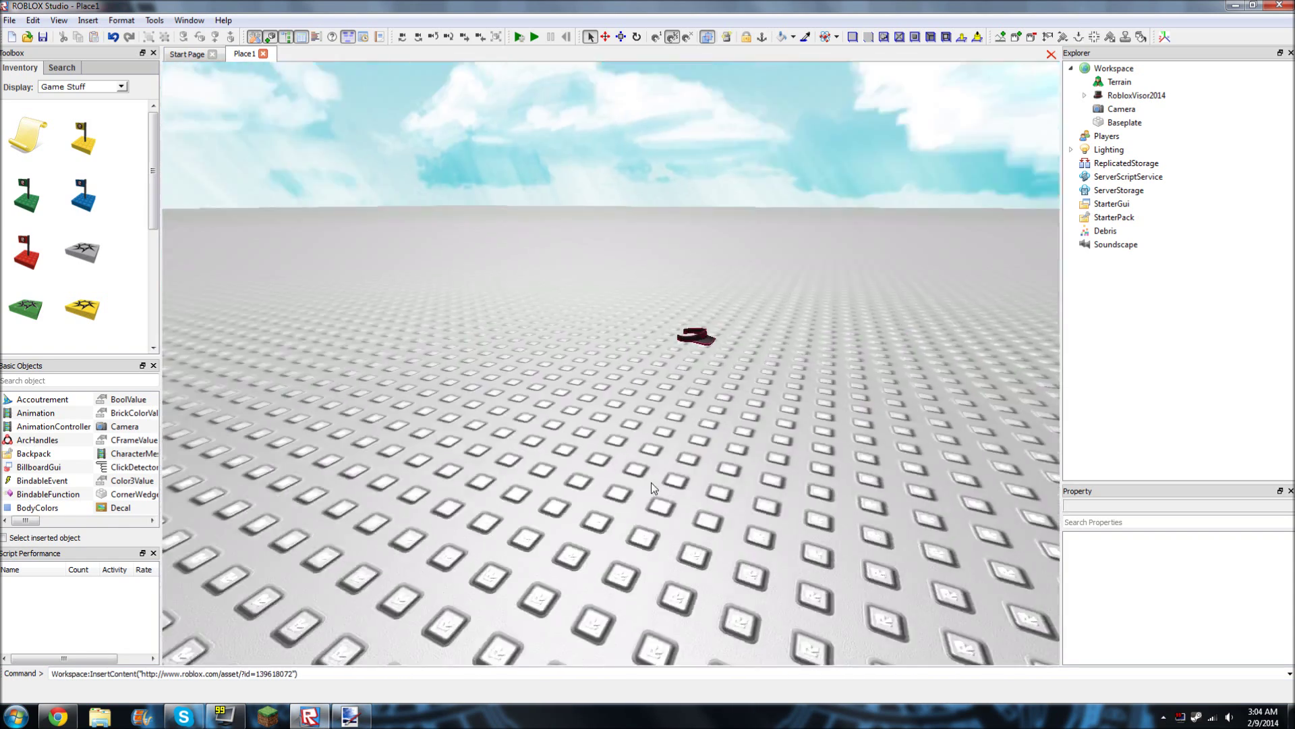
{"action": "scroll", "coordinate": [651, 487], "scroll_direction": "up", "scroll_amount": 10}
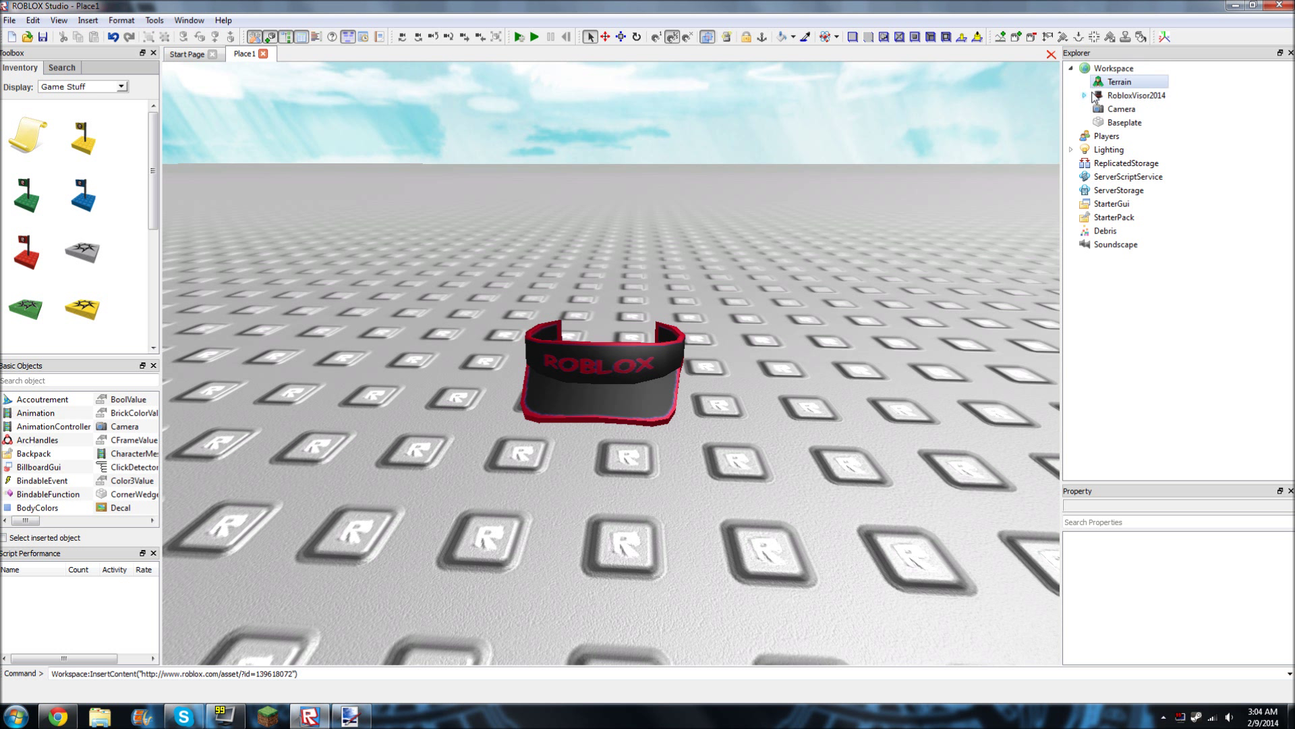
{"action": "left_click", "coordinate": [1084, 95]}
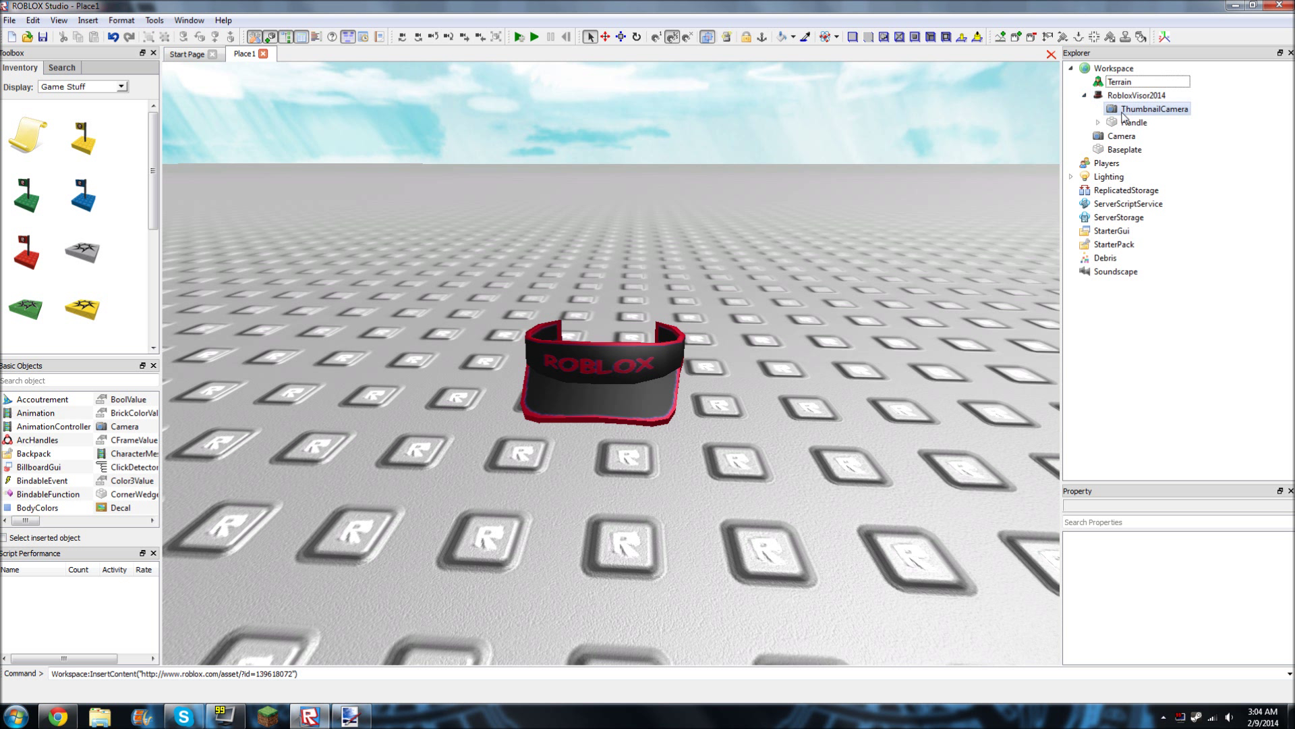
{"action": "left_click", "coordinate": [1096, 124]}
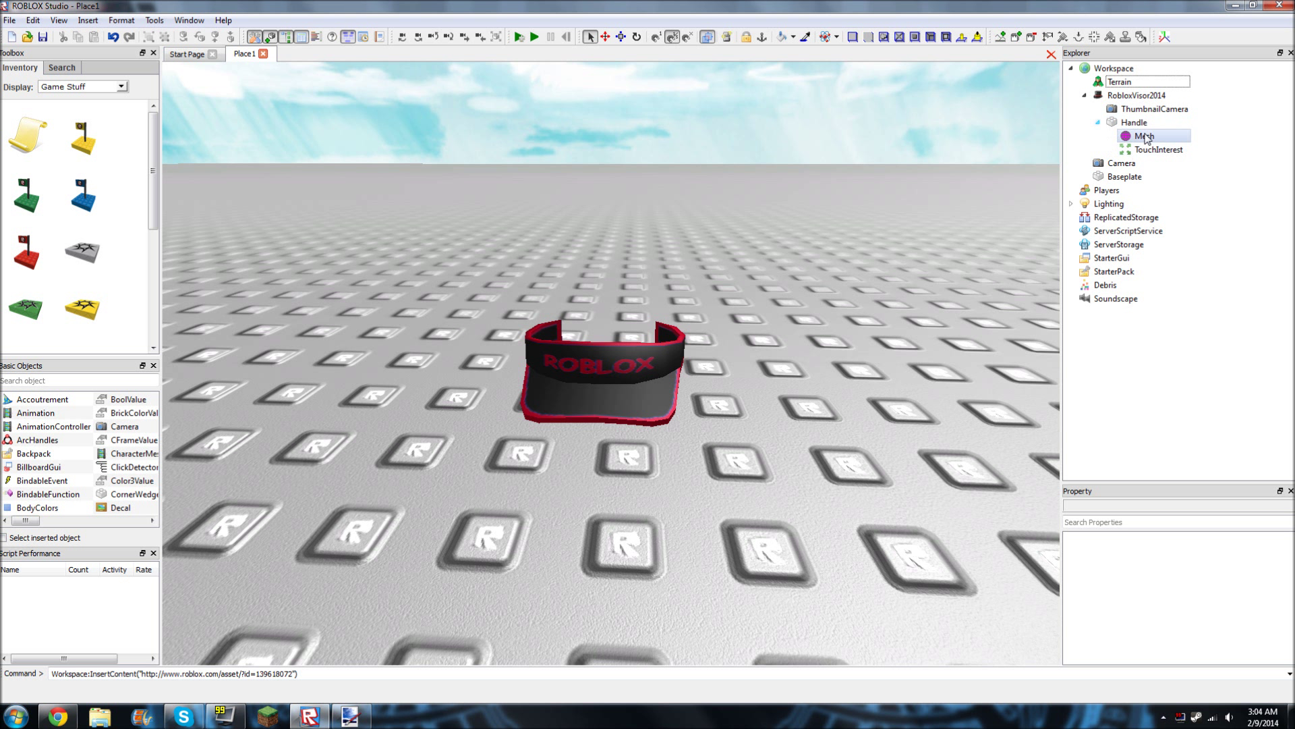
{"action": "left_click", "coordinate": [1144, 135]}
{"action": "scroll", "coordinate": [1205, 644], "scroll_direction": "down", "scroll_amount": 1}
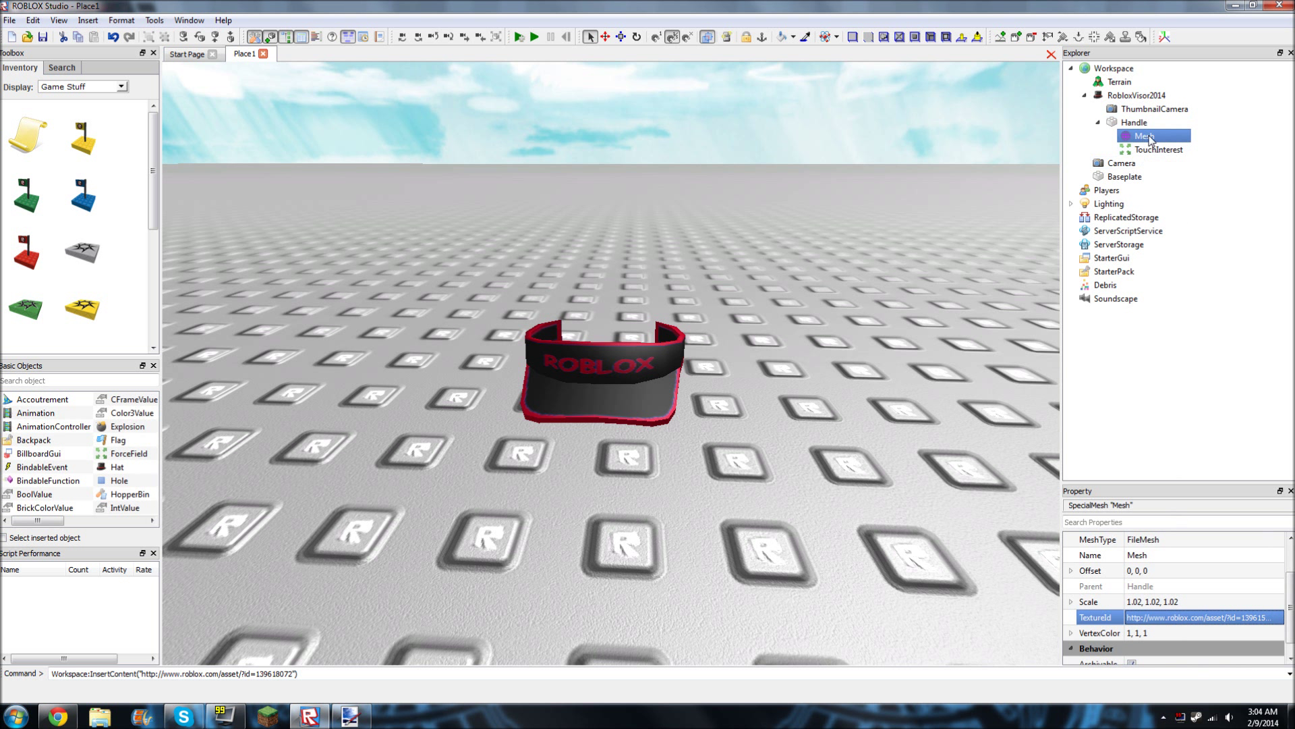
{"action": "left_click", "coordinate": [1198, 618]}
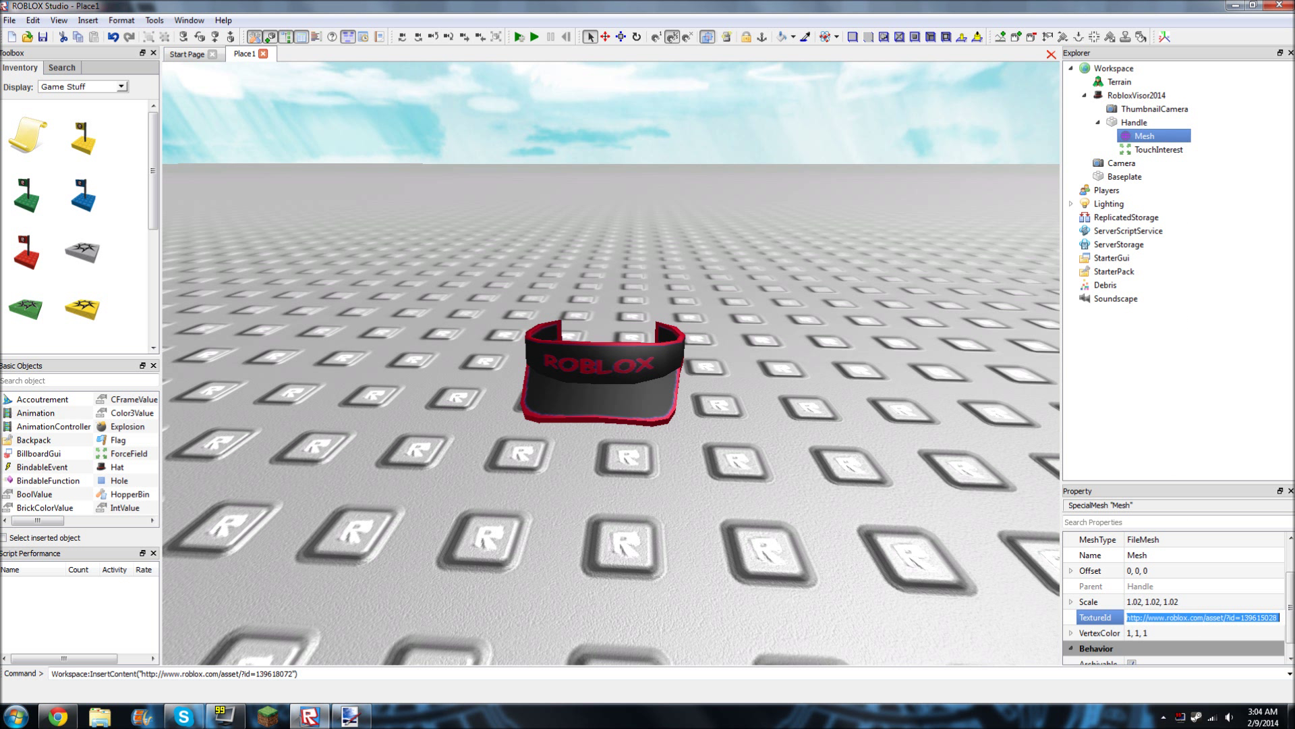
{"action": "left_click", "coordinate": [1253, 617]}
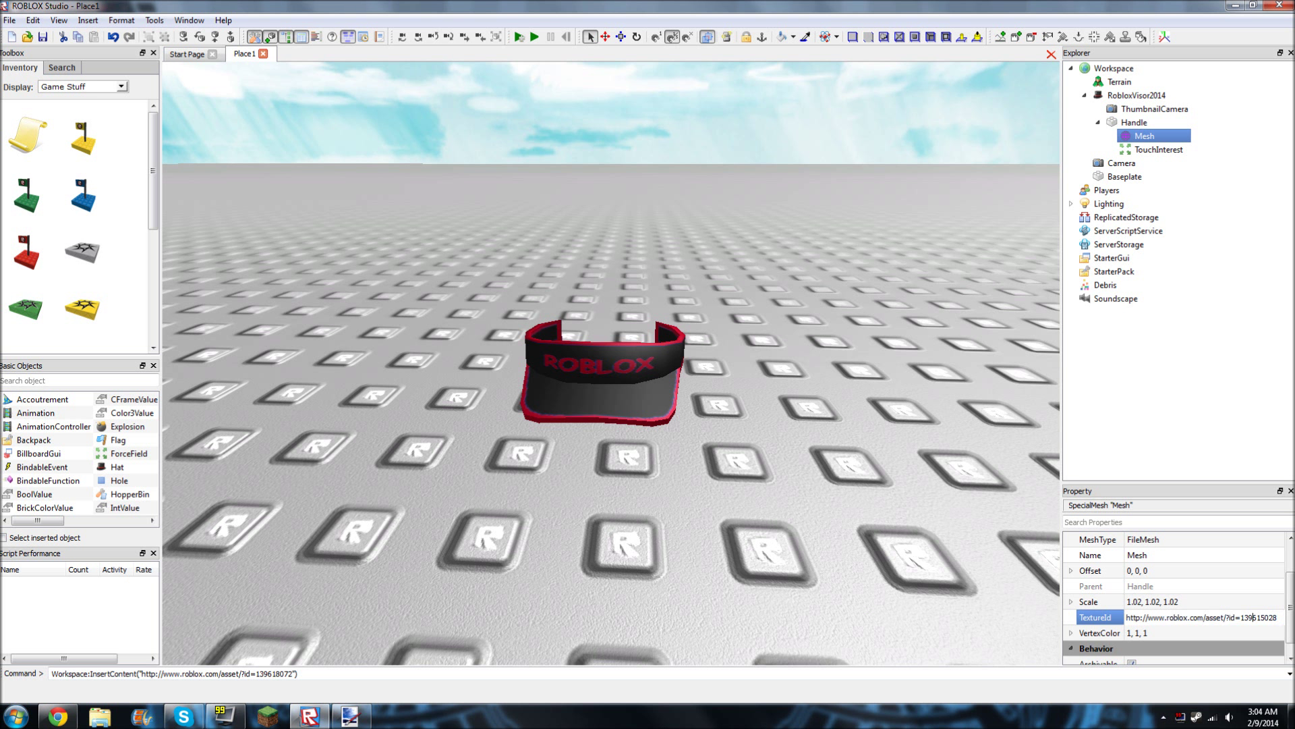
{"action": "double_click", "coordinate": [1253, 617]}
{"action": "key", "text": "ctrl+c"}
Switch to the browser and load the texture's page by replacing the ID in the visor's URL with 139615028
{"action": "left_click", "coordinate": [58, 716]}
{"action": "double_click", "coordinate": [325, 27]}
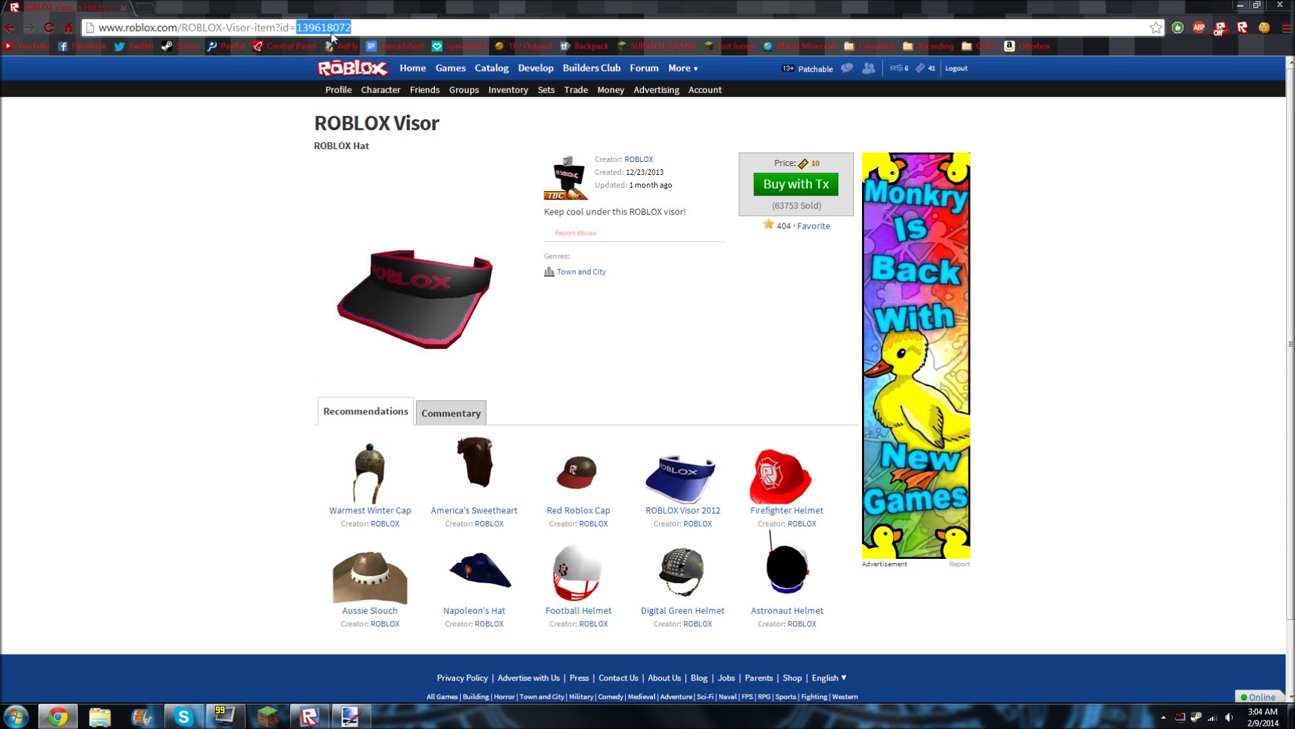
{"action": "key", "text": "ctrl+v"}
{"action": "key", "text": "Return"}
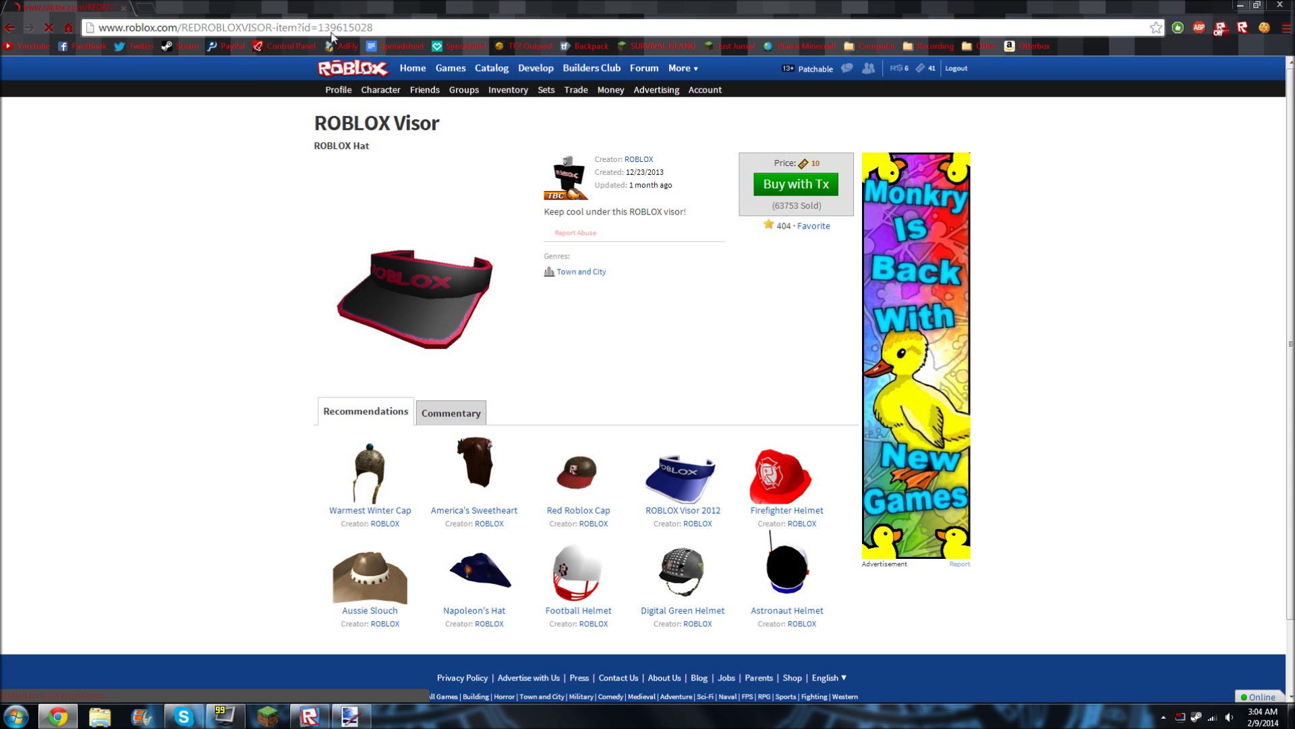
Copy the REDROBLOXVISOR texture image and paste it onto the blank canvas in Paint.NET
{"action": "right_click", "coordinate": [412, 244]}
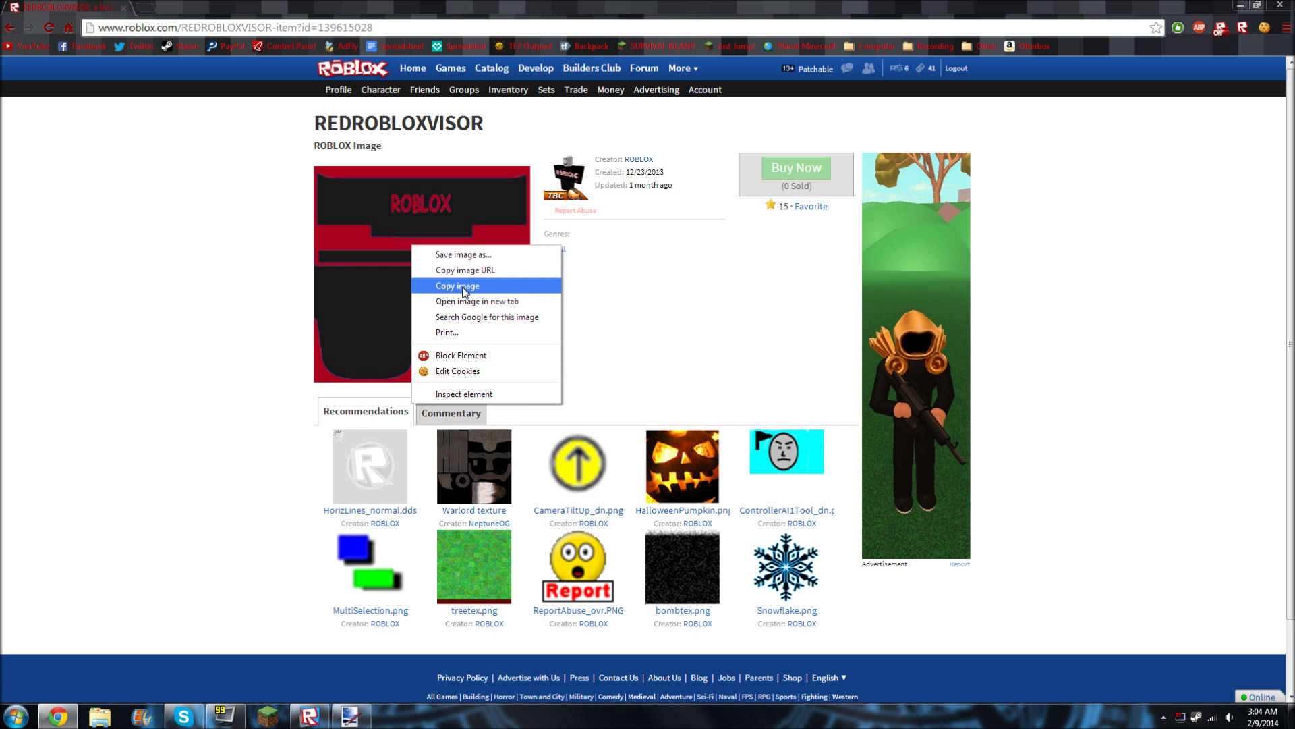
{"action": "left_click", "coordinate": [463, 286]}
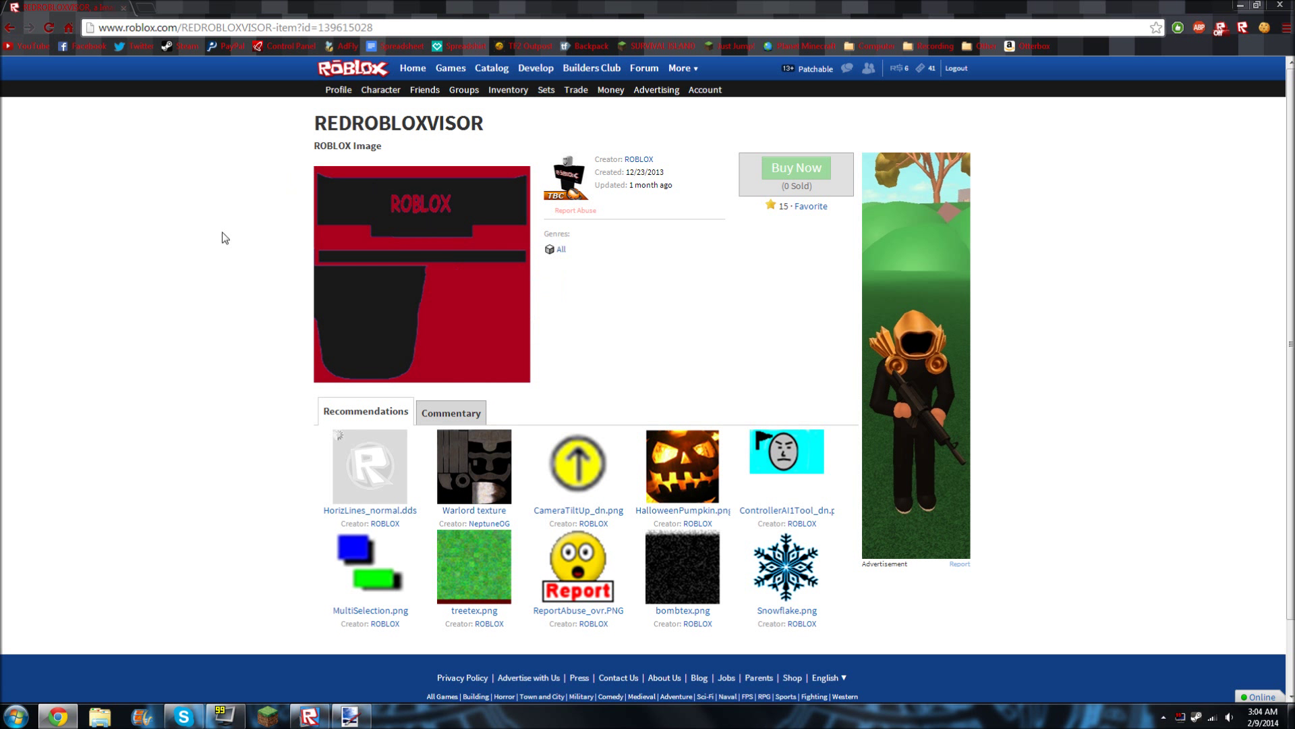
{"action": "right_click", "coordinate": [499, 215]}
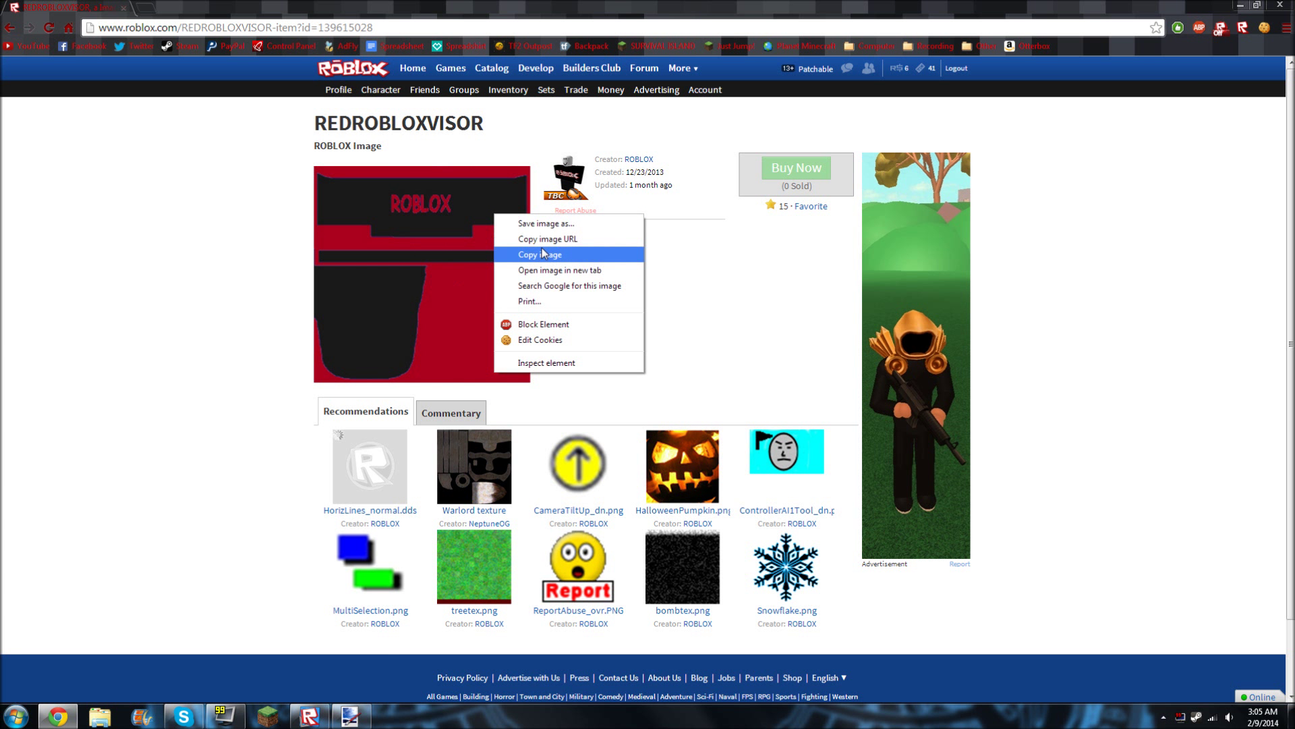
{"action": "left_click", "coordinate": [541, 255]}
{"action": "left_click", "coordinate": [350, 716]}
{"action": "key", "text": "ctrl+v"}
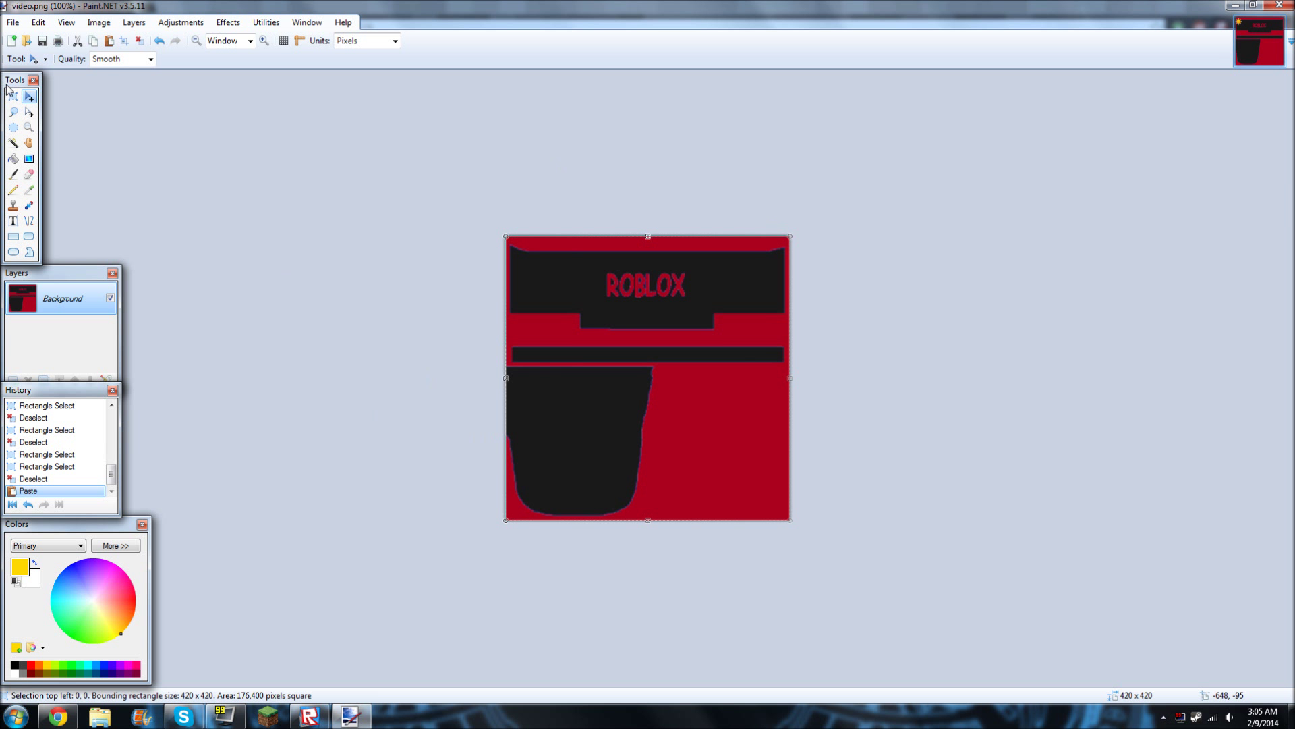
Sample the dark band's color and cover the ROBLOX lettering with a filled rectangle in that color
{"action": "left_click", "coordinate": [29, 190]}
{"action": "left_click", "coordinate": [555, 274]}
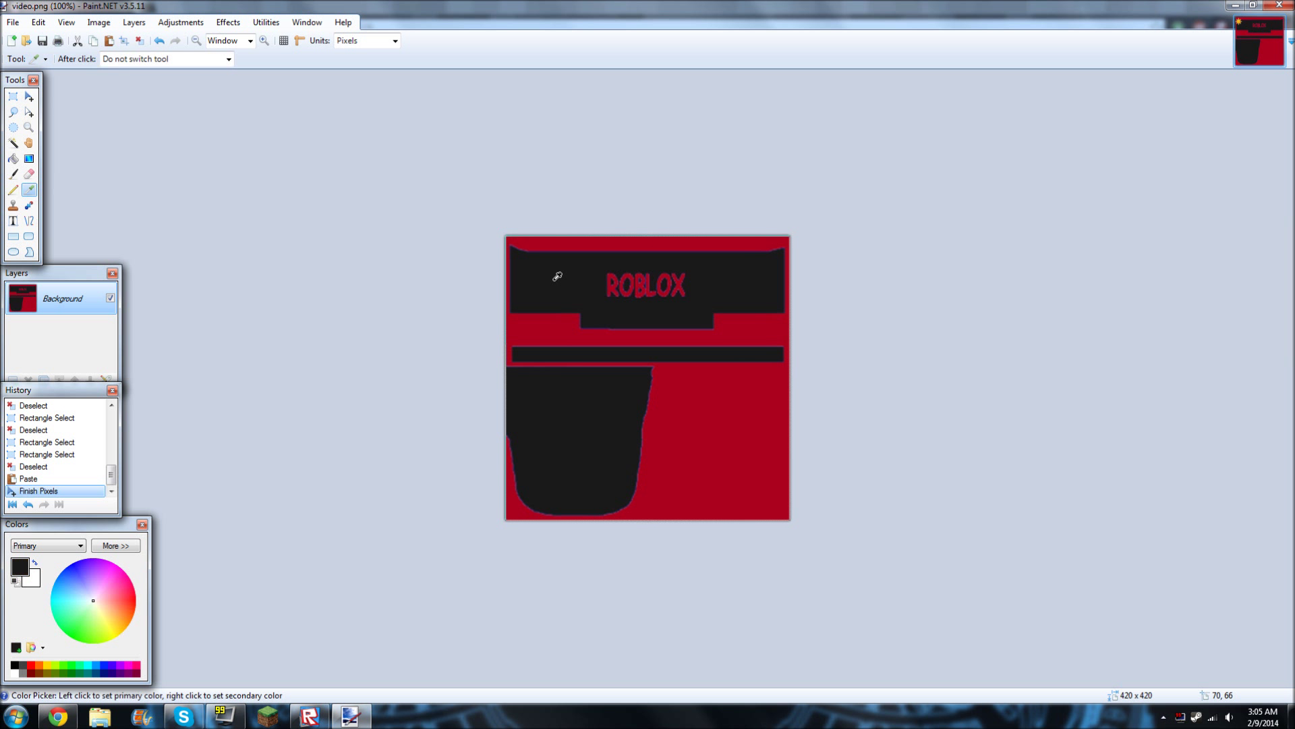
{"action": "left_click", "coordinate": [14, 236]}
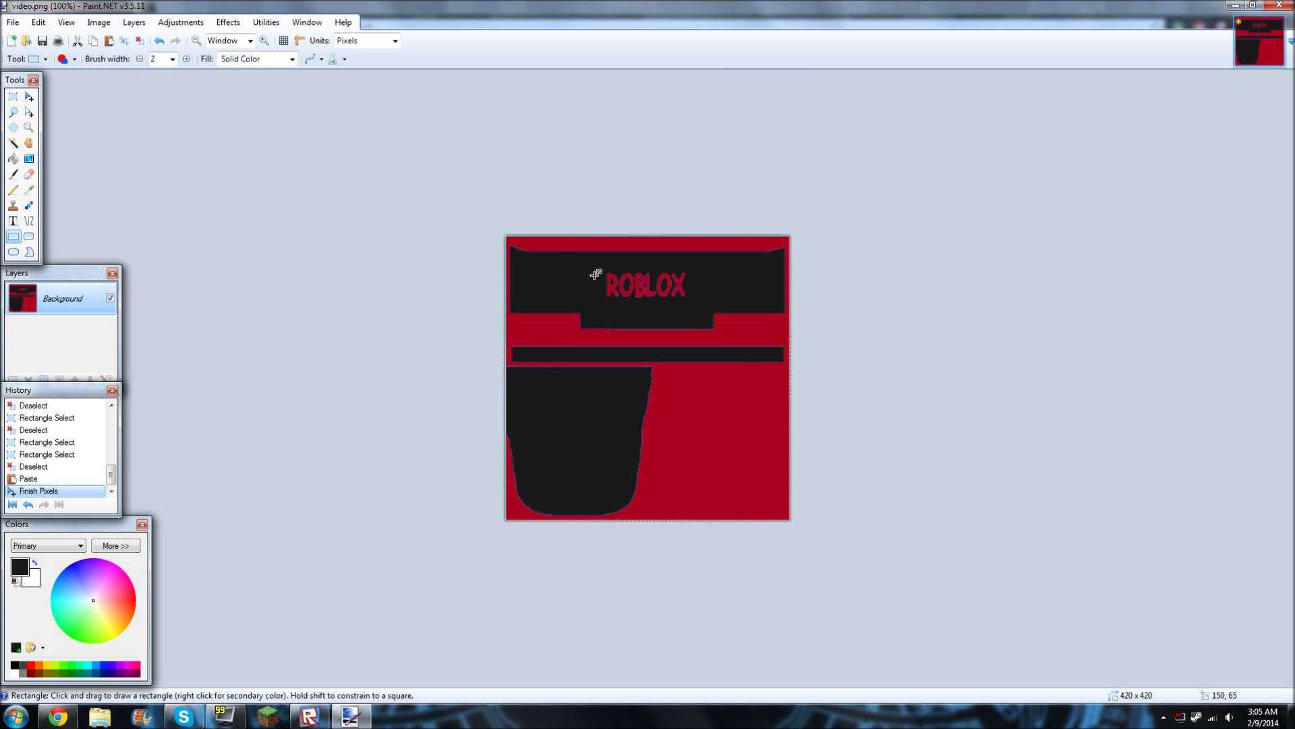
{"action": "left_click_drag", "start_coordinate": [588, 267], "coordinate": [713, 300]}
Add the text "patchable" in white Arial 22 where the lettering was and adjust its position on the dark band
{"action": "left_click", "coordinate": [13, 221]}
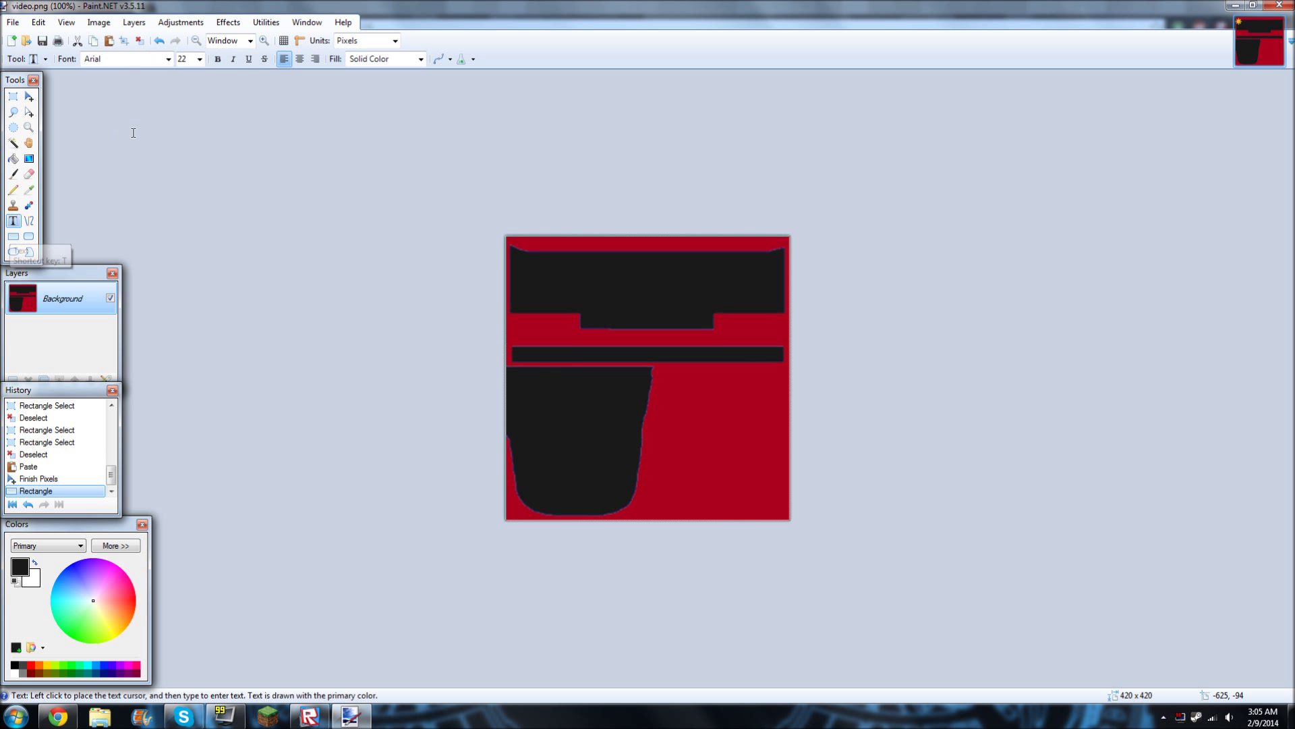
{"action": "left_click", "coordinate": [590, 278]}
{"action": "type", "text": "..."}
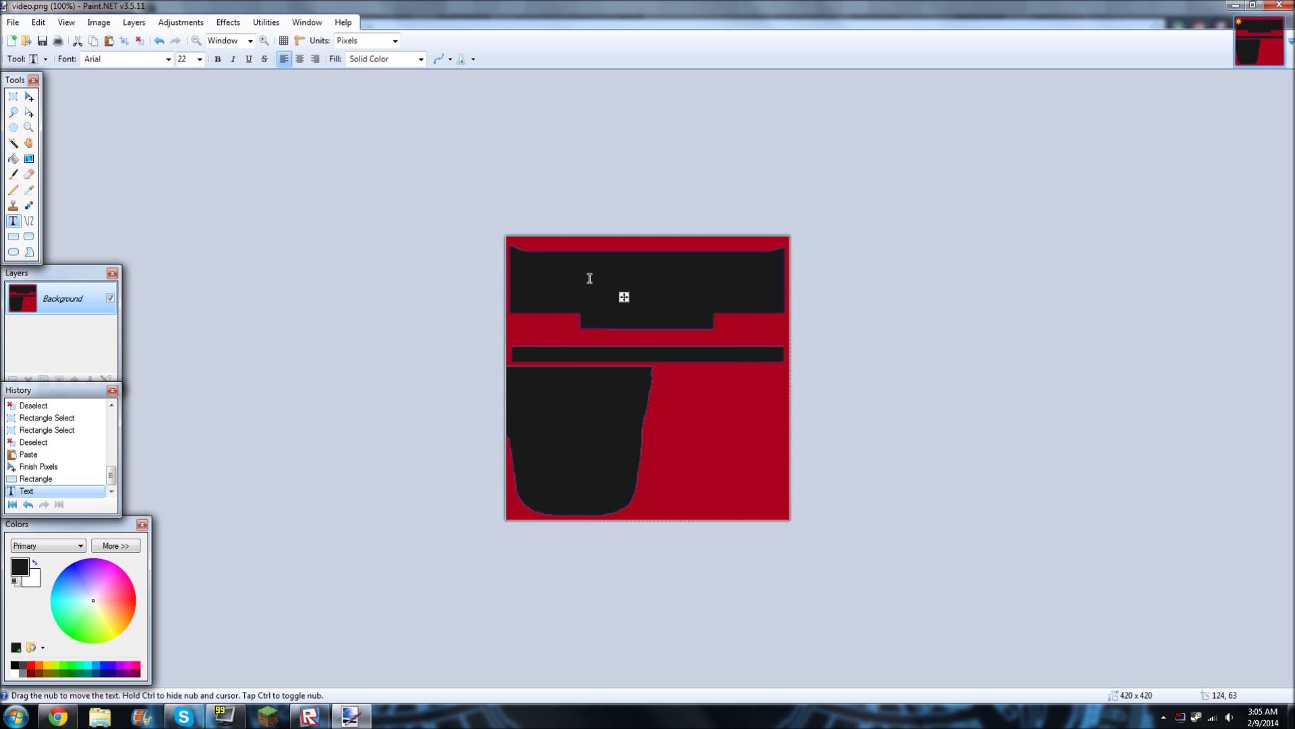
{"action": "key", "text": "BackSpace"}
{"action": "key", "text": "BackSpace"}
{"action": "type", "text": "......"}
{"action": "left_click", "coordinate": [14, 673]}
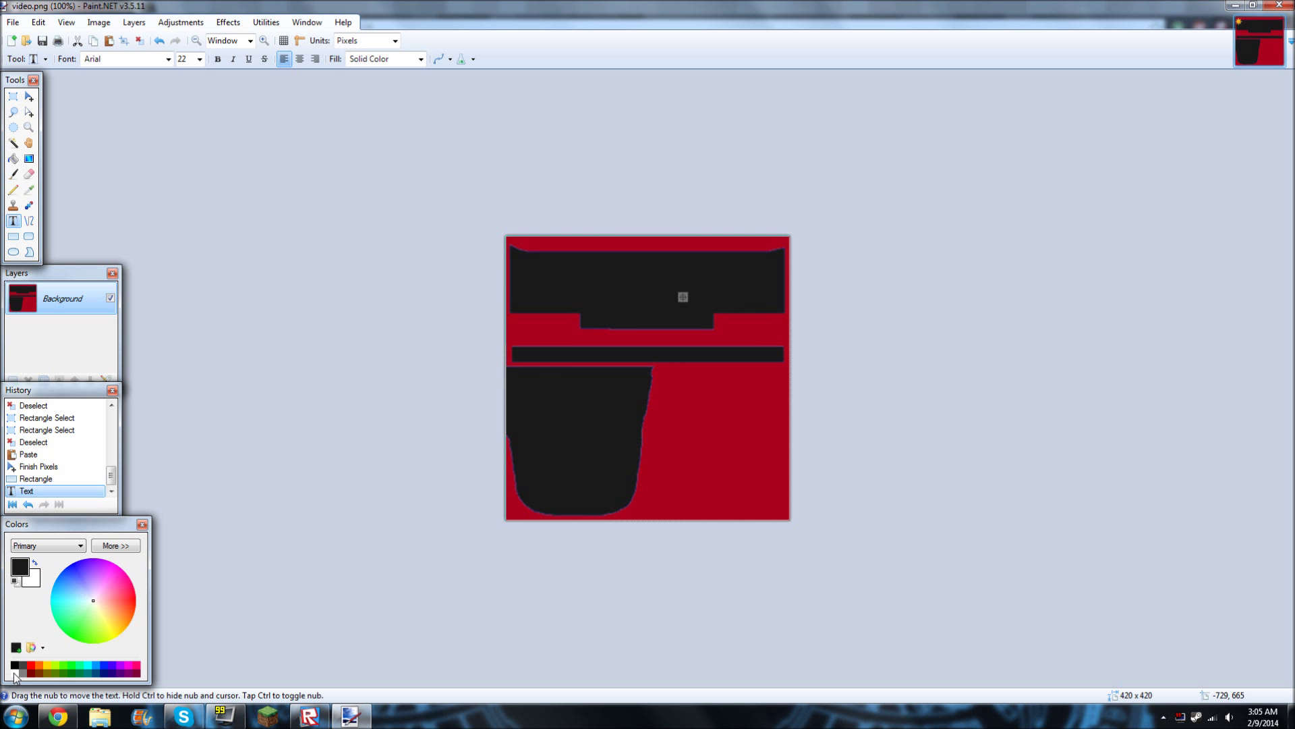
{"action": "left_click", "coordinate": [15, 674]}
{"action": "left_click_drag", "start_coordinate": [684, 299], "coordinate": [696, 307]}
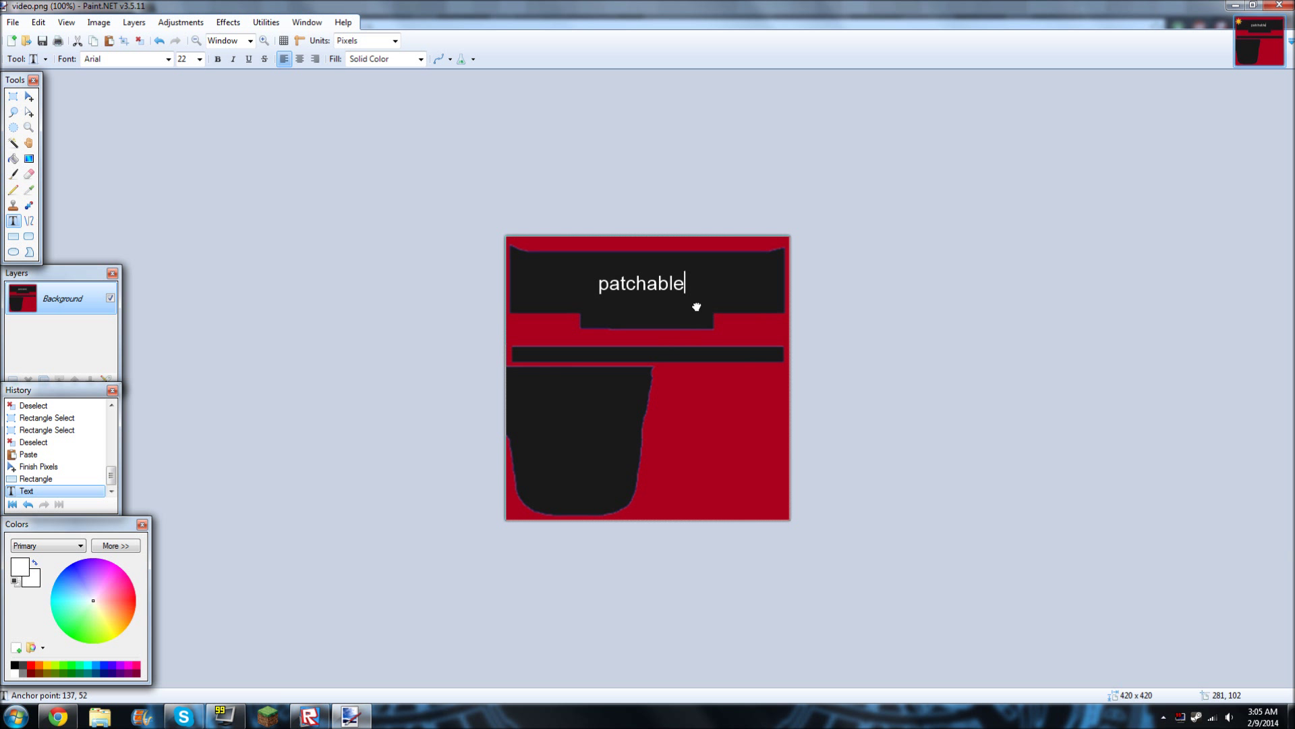
Fill the texture's red background with solid yellow using the Paint Bucket
{"action": "left_click", "coordinate": [13, 158]}
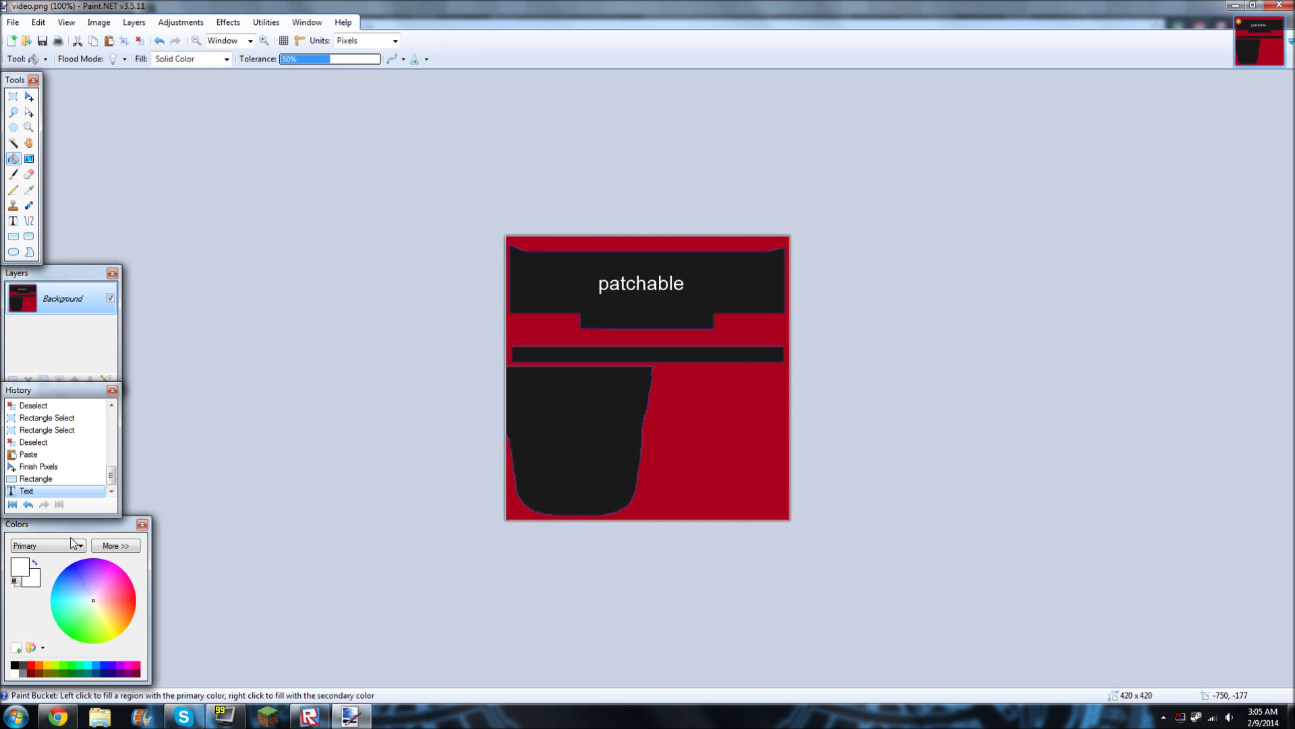
{"action": "left_click", "coordinate": [44, 666]}
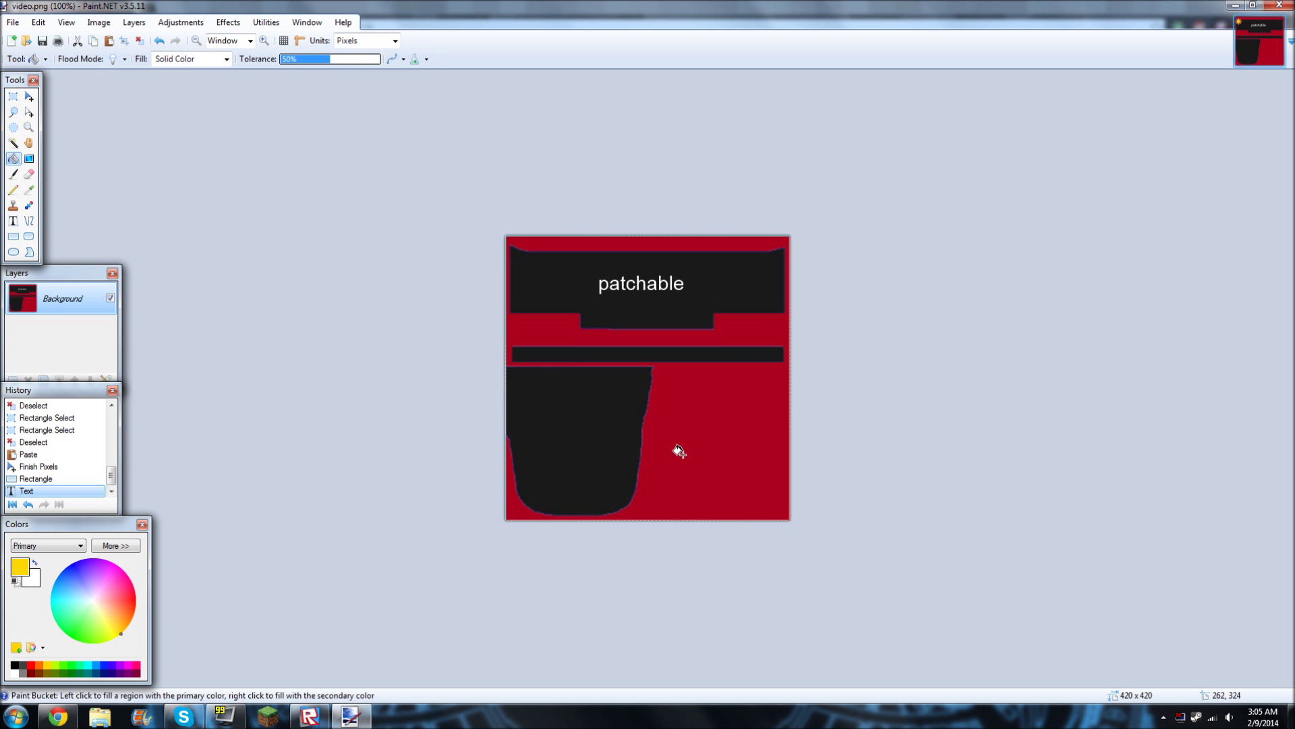
{"action": "left_click", "coordinate": [723, 321]}
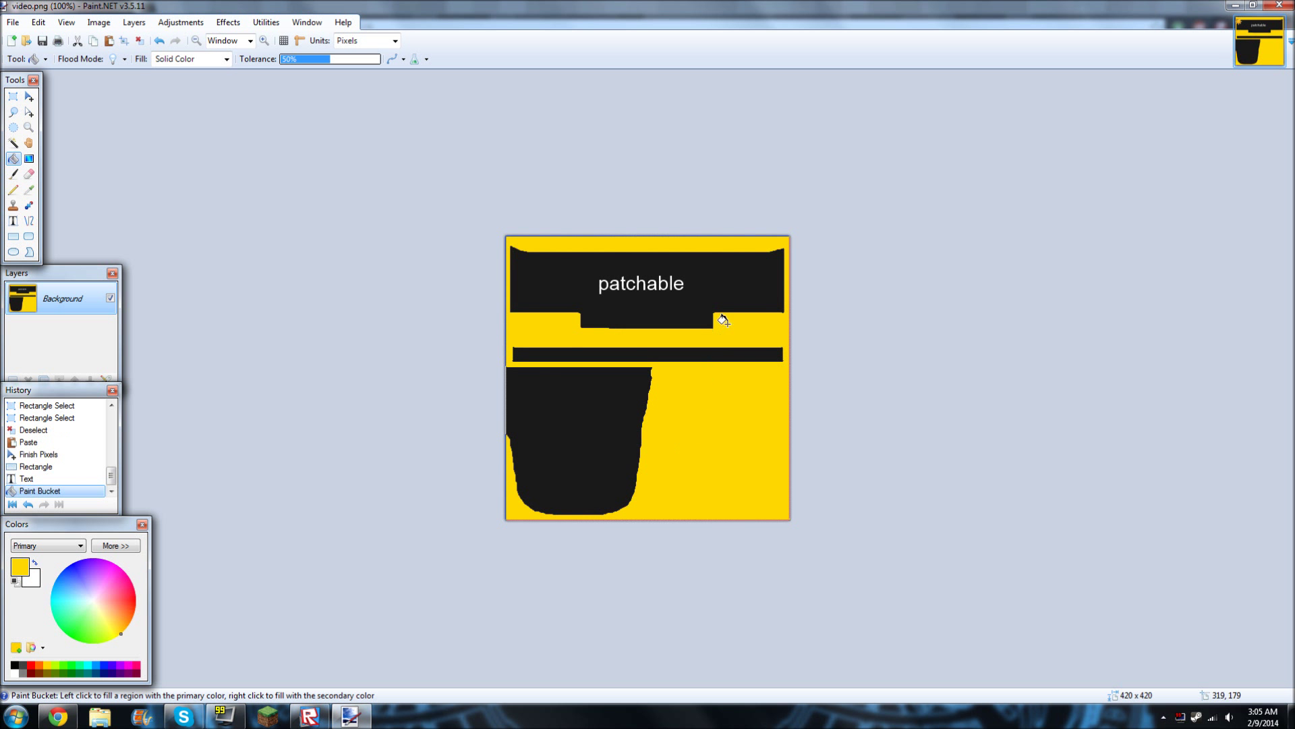
Save the edited texture as a new PNG file named videoo in the video pictures folder, keeping the offered save settings
{"action": "left_click", "coordinate": [13, 22]}
{"action": "left_click", "coordinate": [41, 129]}
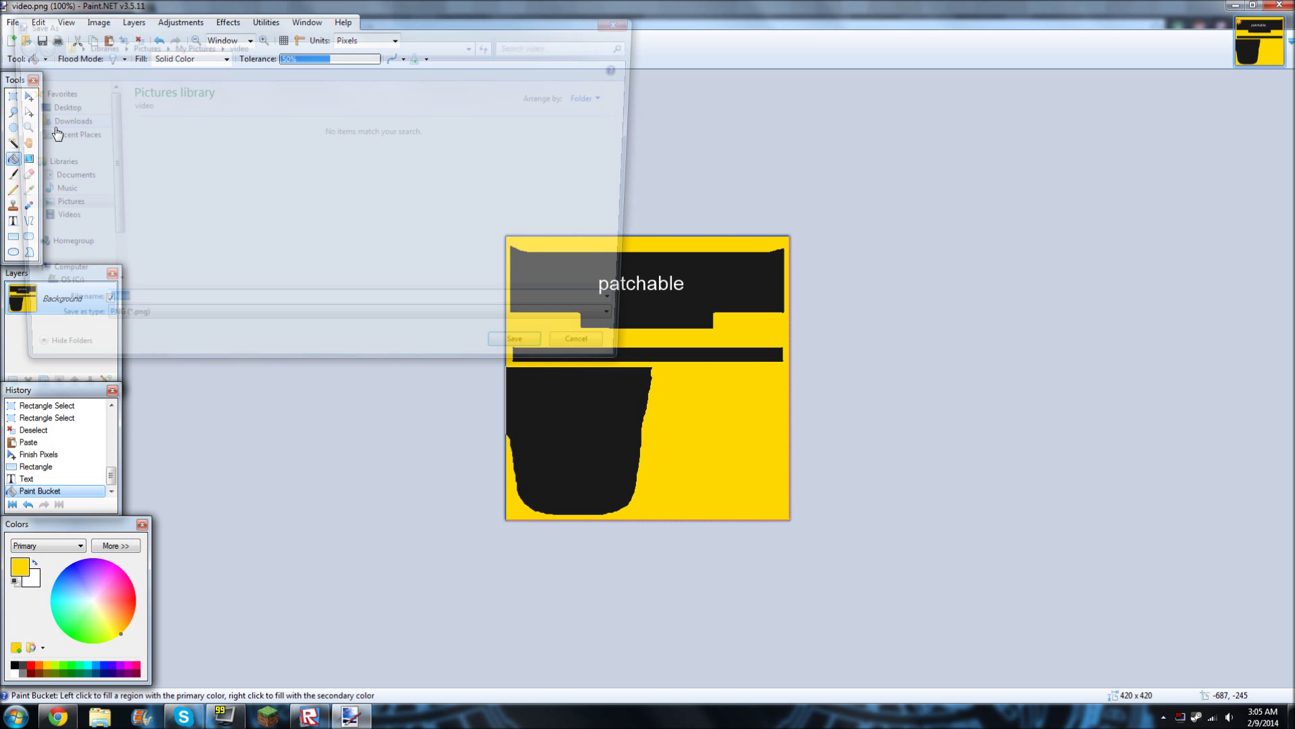
{"action": "type", "text": "o"}
{"action": "key", "text": "Return"}
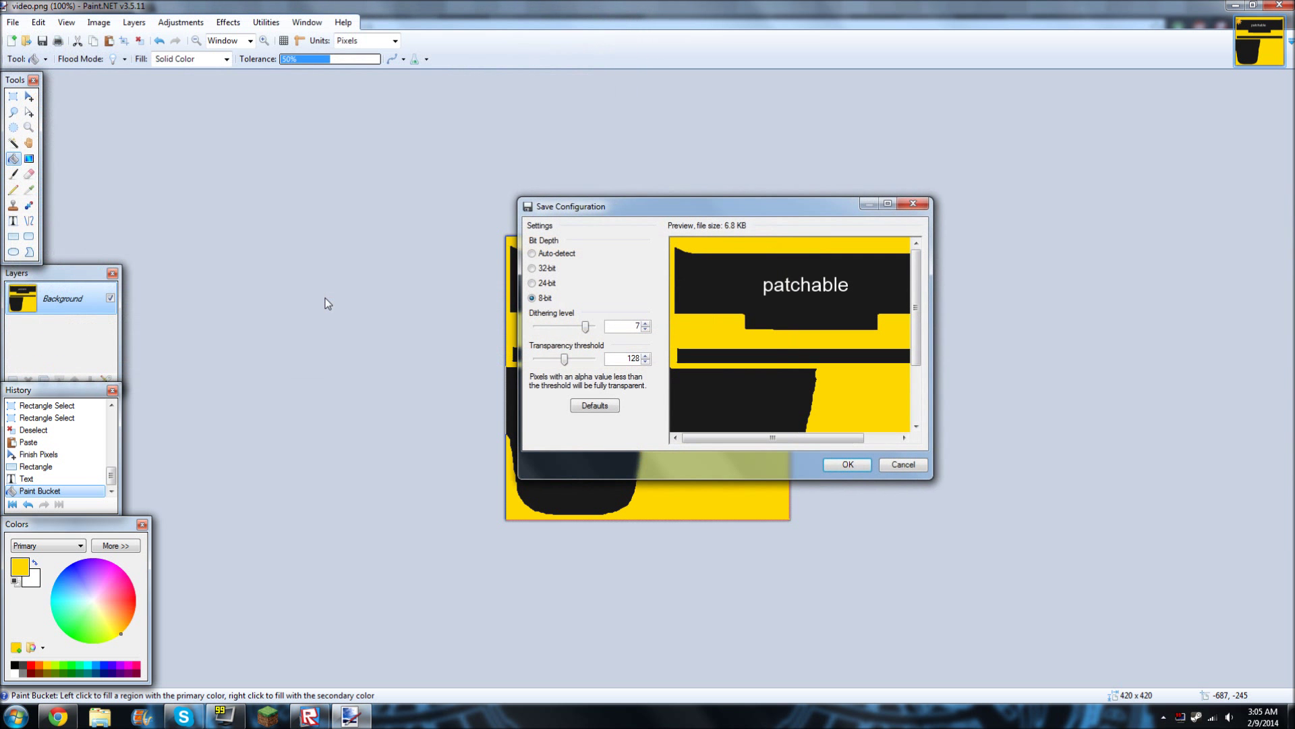
{"action": "key", "text": "Return"}
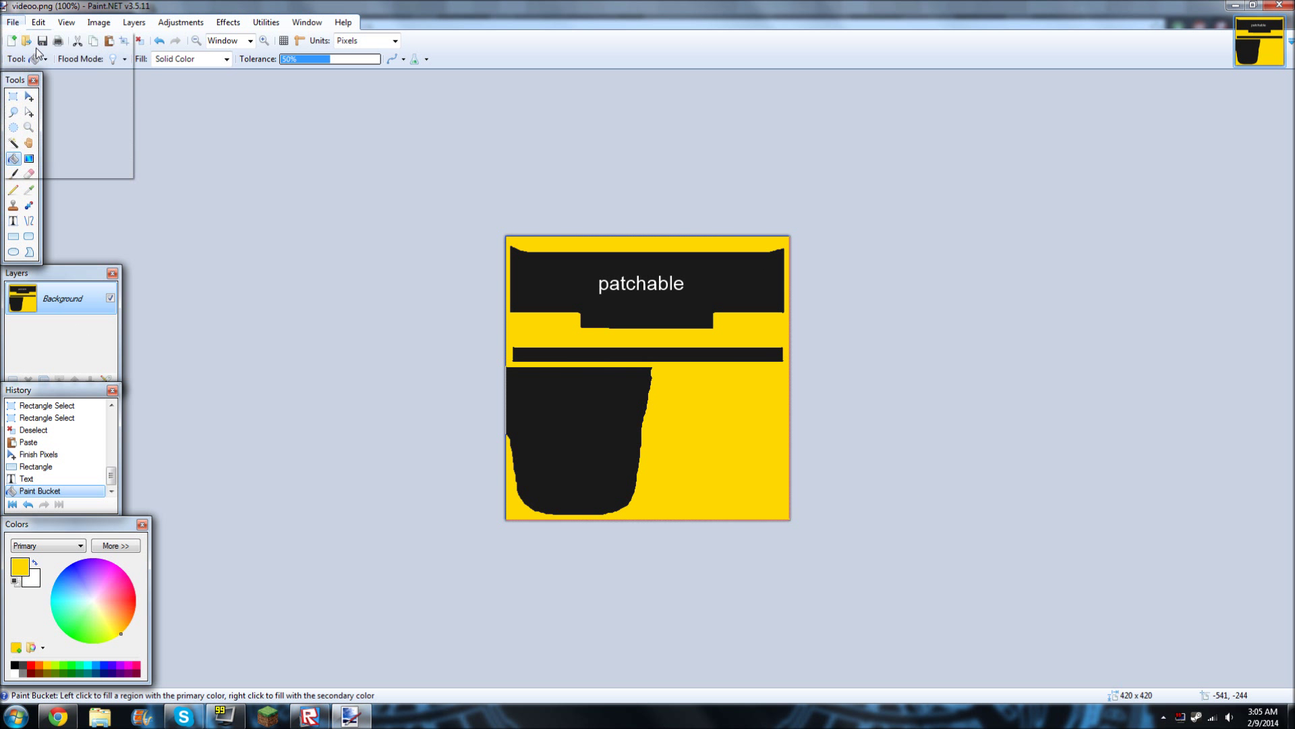
Switch to the browser and open the decal creation page from the Decals category of the ROBLOX inventory
{"action": "left_click", "coordinate": [58, 717]}
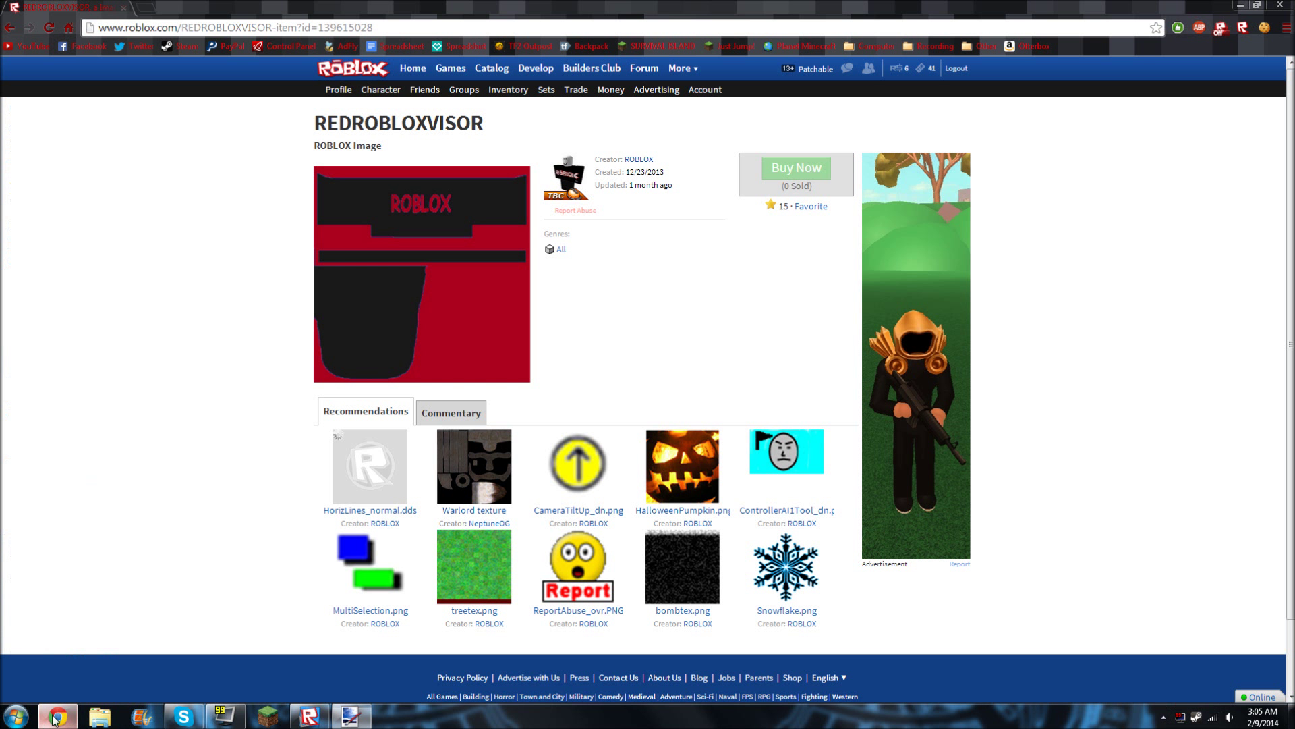
{"action": "left_click", "coordinate": [516, 92]}
{"action": "left_click", "coordinate": [393, 339]}
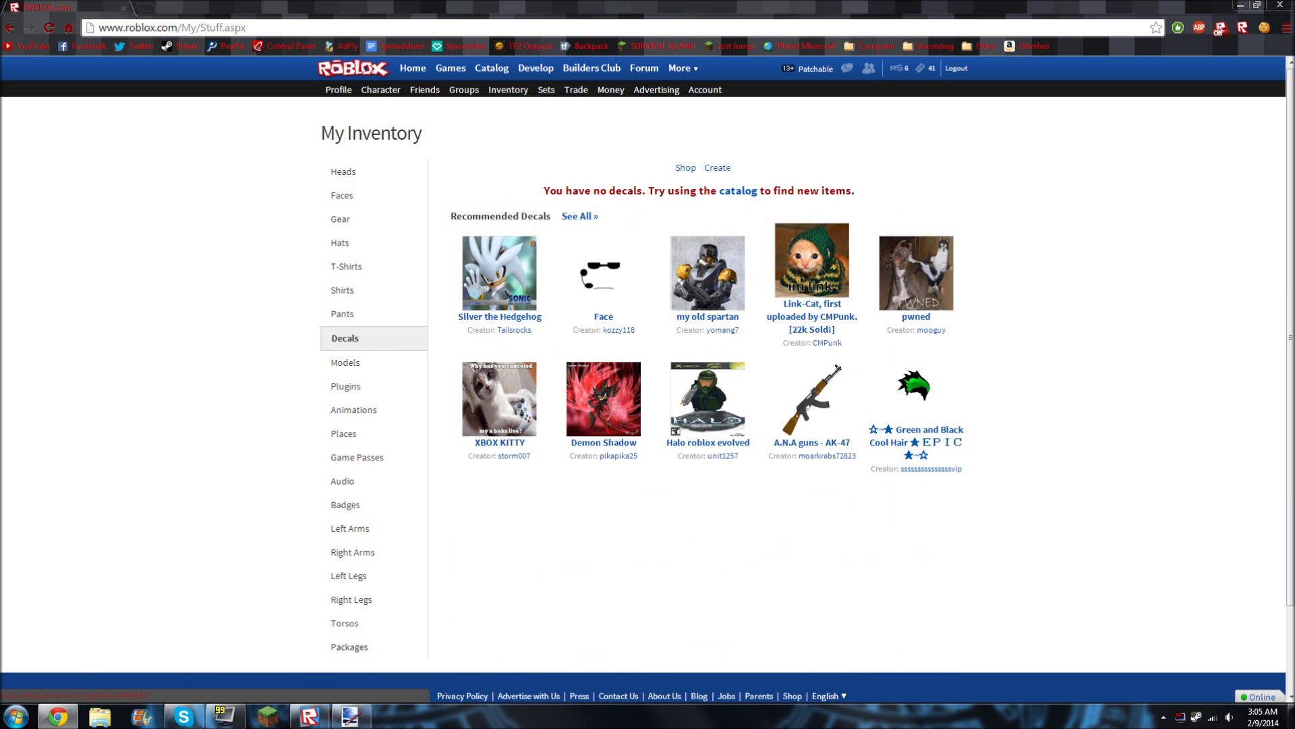
{"action": "left_click", "coordinate": [716, 168]}
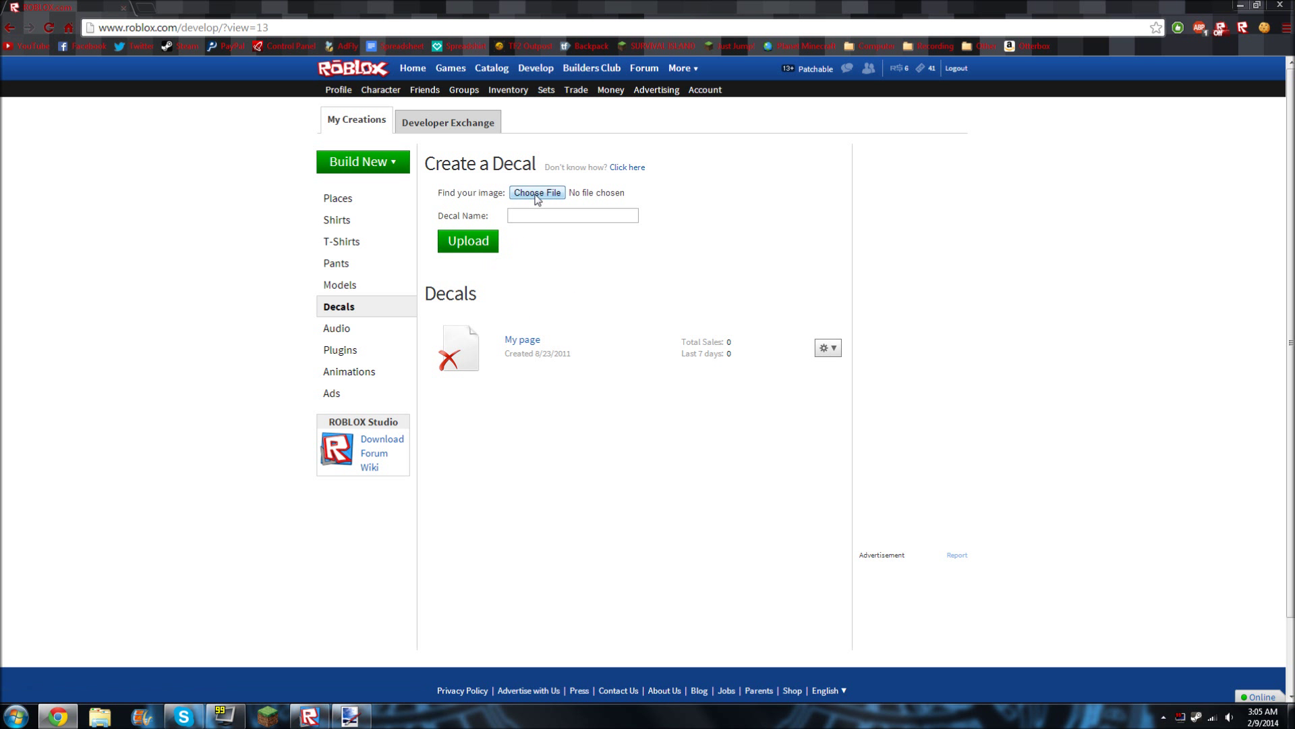
Choose videoo.png from the video folder in My Pictures and upload it as a decal named videoo
{"action": "left_click", "coordinate": [537, 192]}
{"action": "left_click", "coordinate": [197, 29]}
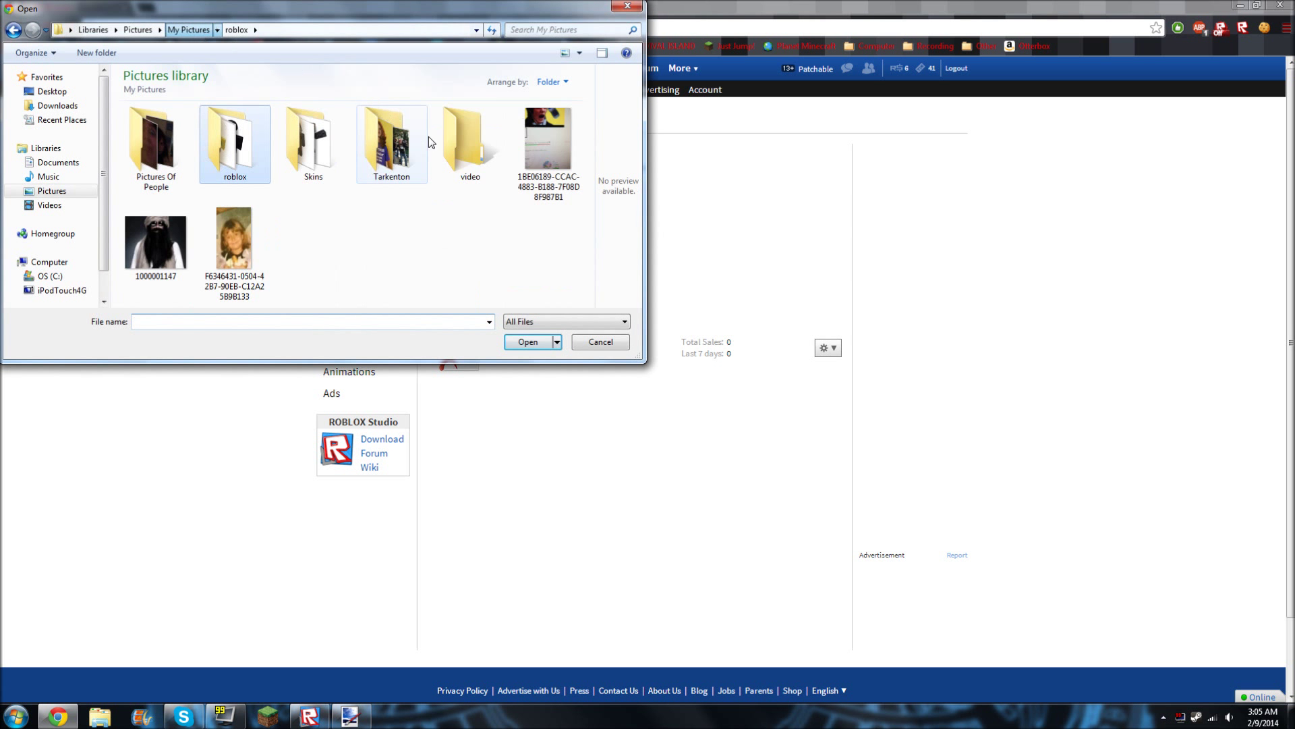
{"action": "double_click", "coordinate": [463, 144]}
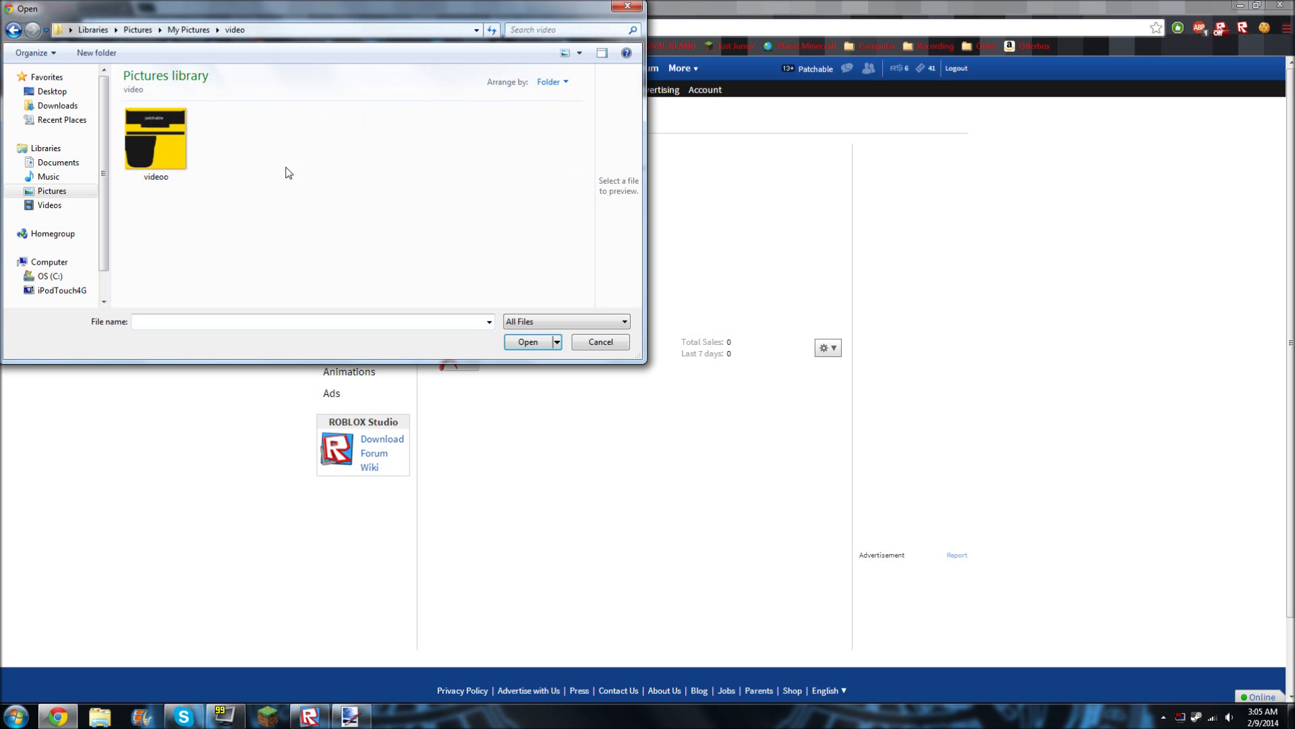
{"action": "double_click", "coordinate": [162, 138]}
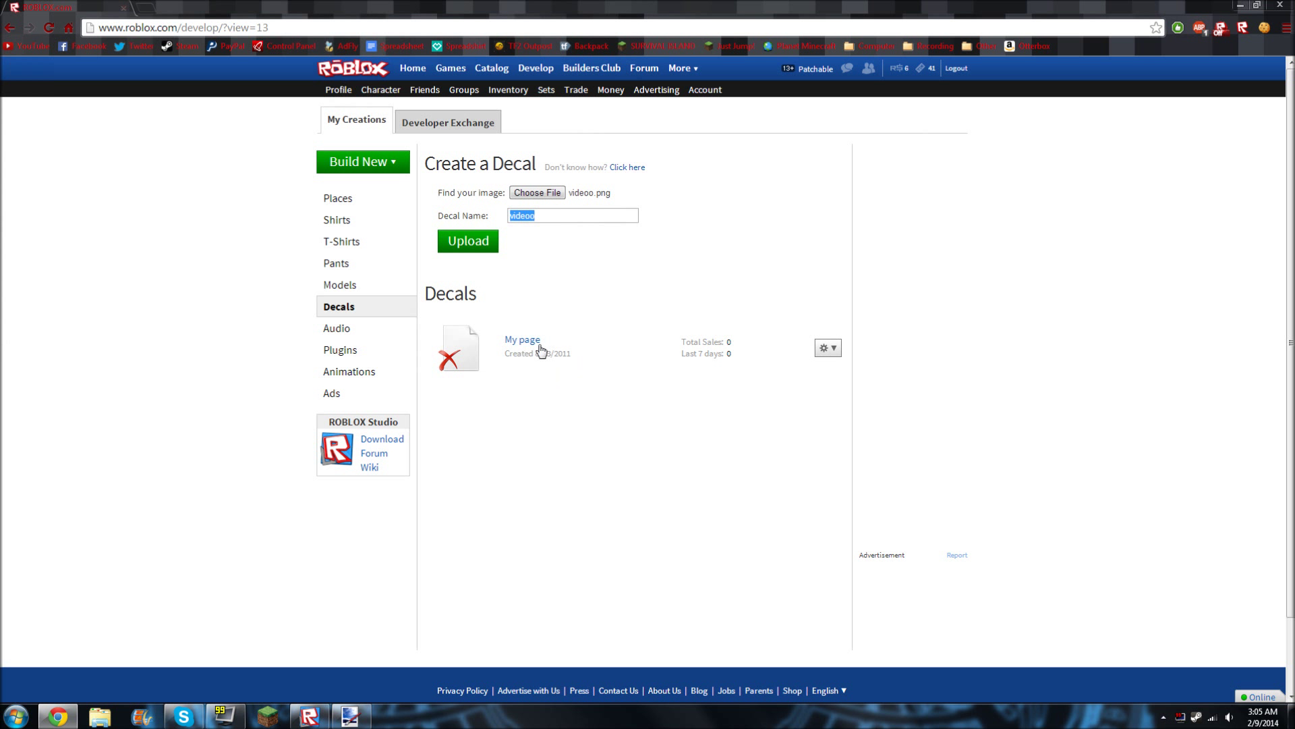
{"action": "left_click", "coordinate": [457, 246]}
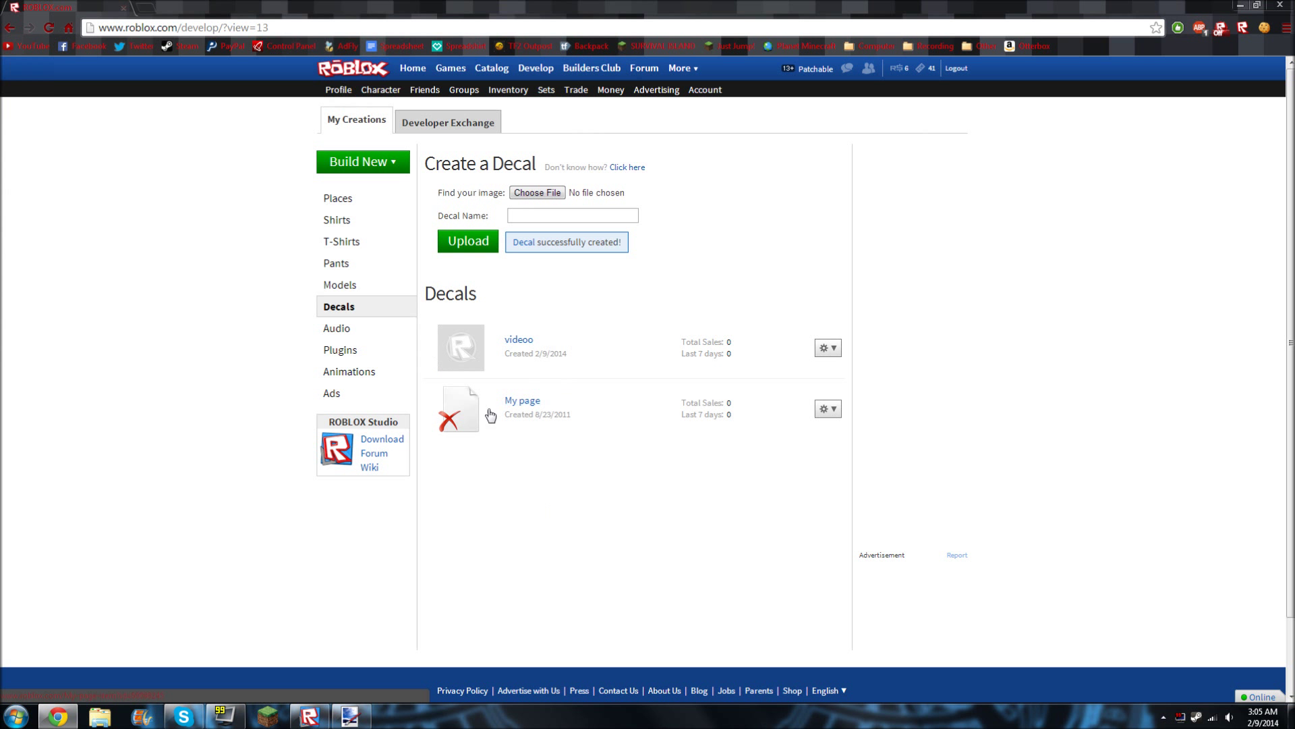
Switch to ROBLOX Studio, display My Decals in the toolbox and place the uploaded decal on the baseplate
{"action": "left_click", "coordinate": [310, 716]}
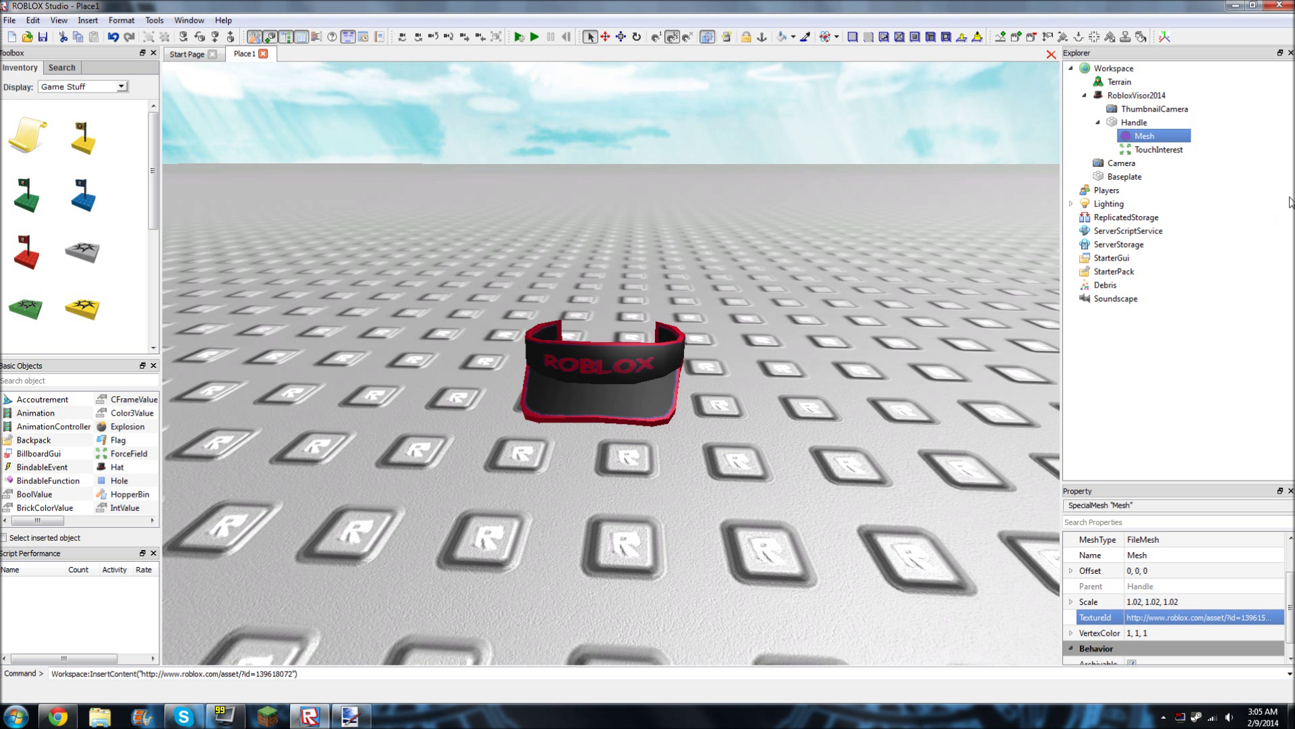
{"action": "left_click", "coordinate": [52, 89]}
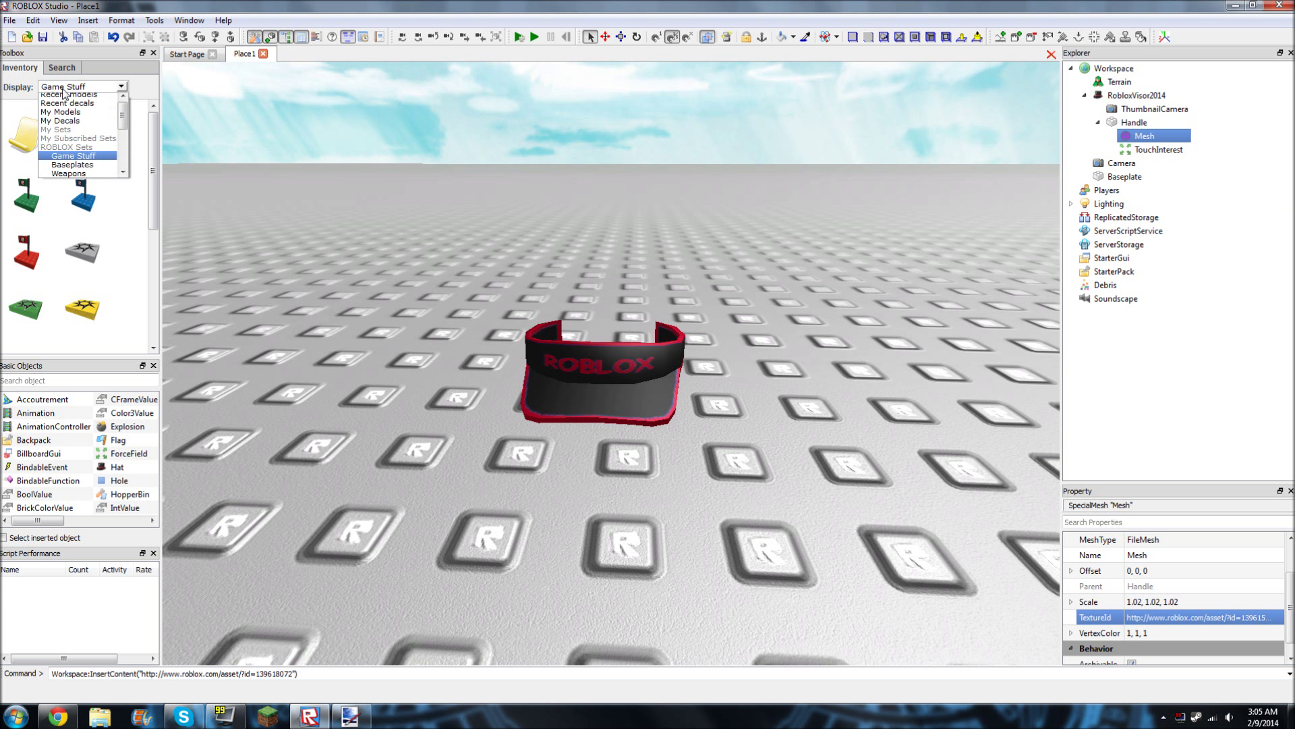
{"action": "left_click", "coordinate": [61, 126]}
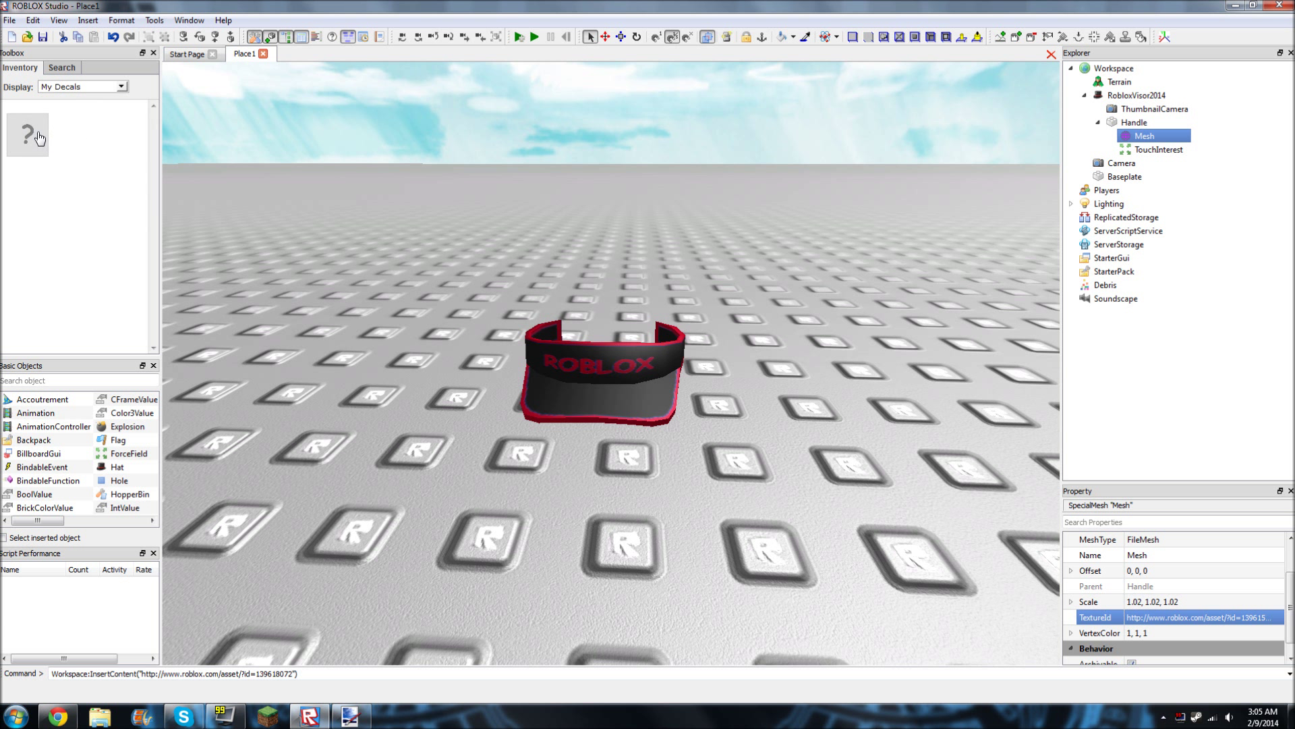
{"action": "left_click_drag", "start_coordinate": [28, 135], "coordinate": [313, 245]}
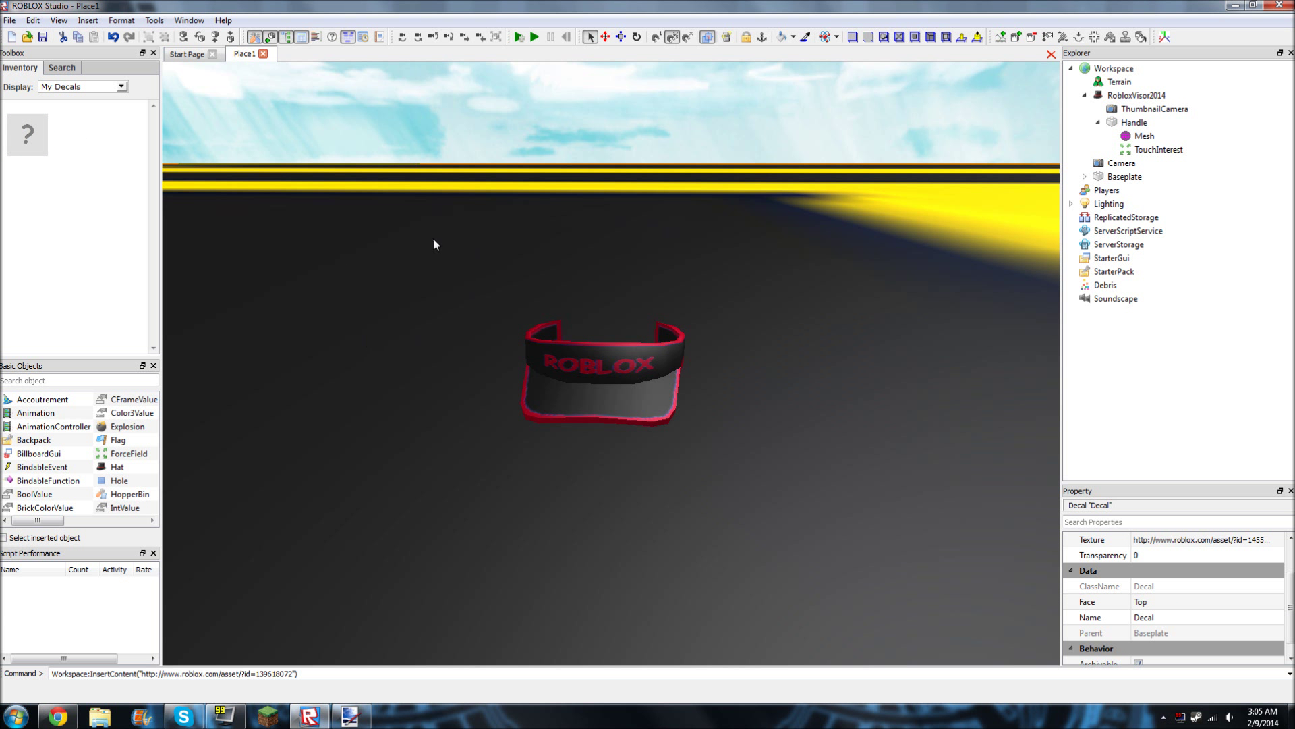
Copy the decal's Texture URL and paste it as the TextureId of the visor's Mesh
{"action": "left_click", "coordinate": [1179, 542]}
{"action": "key", "text": "ctrl+c"}
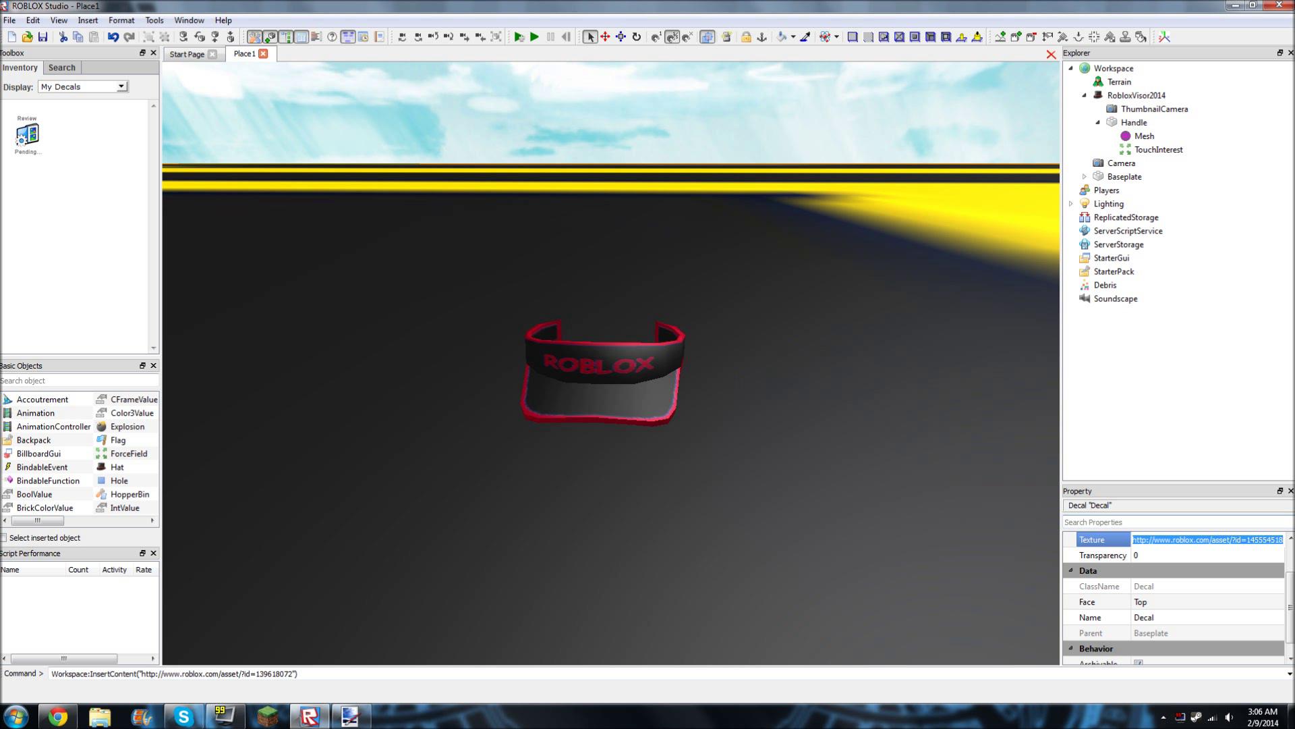
{"action": "left_click", "coordinate": [1145, 135]}
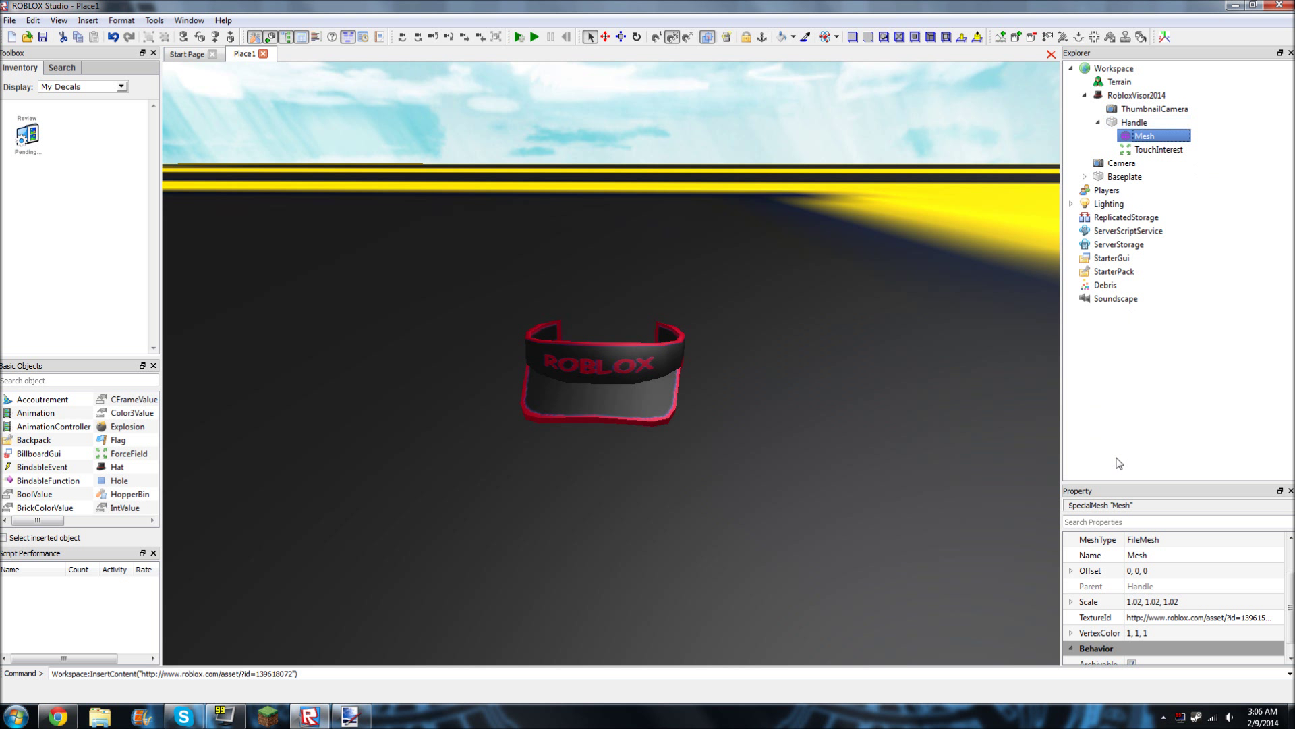
{"action": "left_click", "coordinate": [1172, 622]}
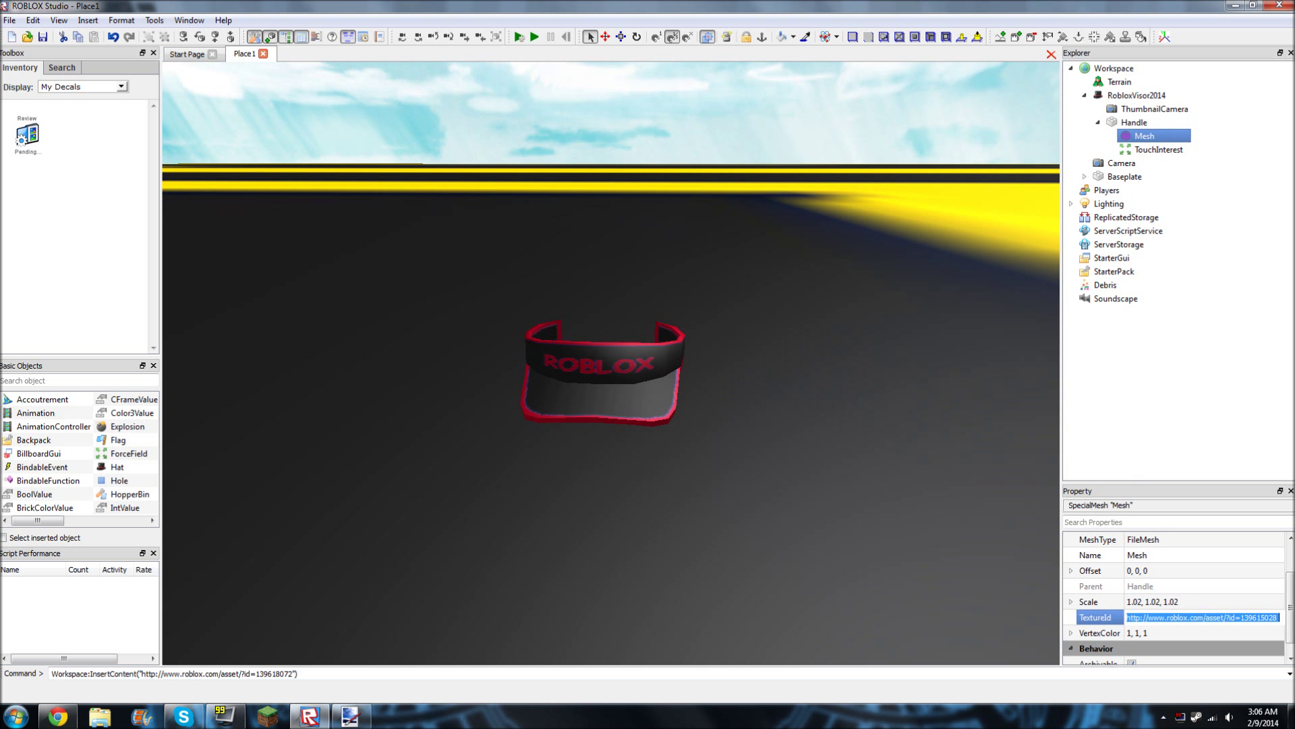
{"action": "key", "text": "ctrl+v"}
{"action": "key", "text": "Return"}
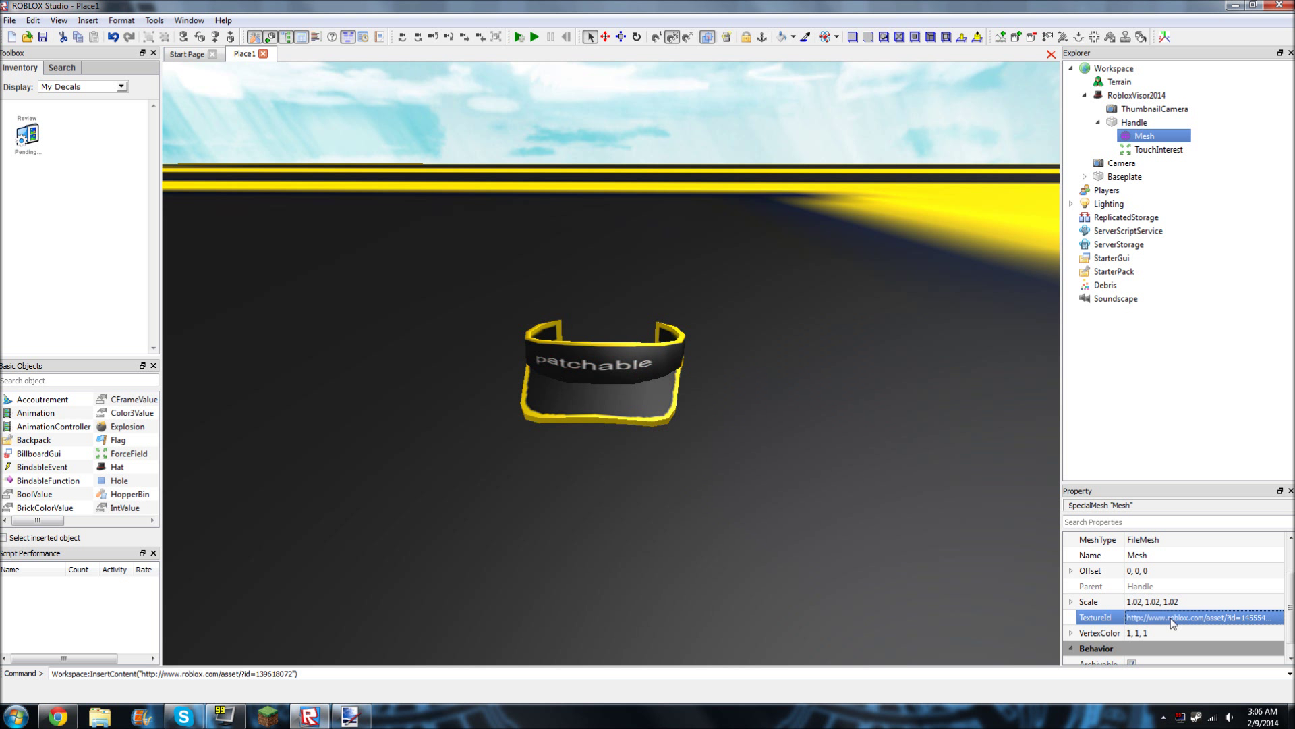
Delete the decal from the Baseplate
{"action": "double_click", "coordinate": [1105, 178]}
{"action": "right_click", "coordinate": [1121, 193]}
{"action": "left_click", "coordinate": [1147, 266]}
{"action": "right_click_drag", "start_coordinate": [851, 305], "coordinate": [848, 304]}
{"action": "scroll", "coordinate": [851, 305], "scroll_direction": "up", "scroll_amount": 2}
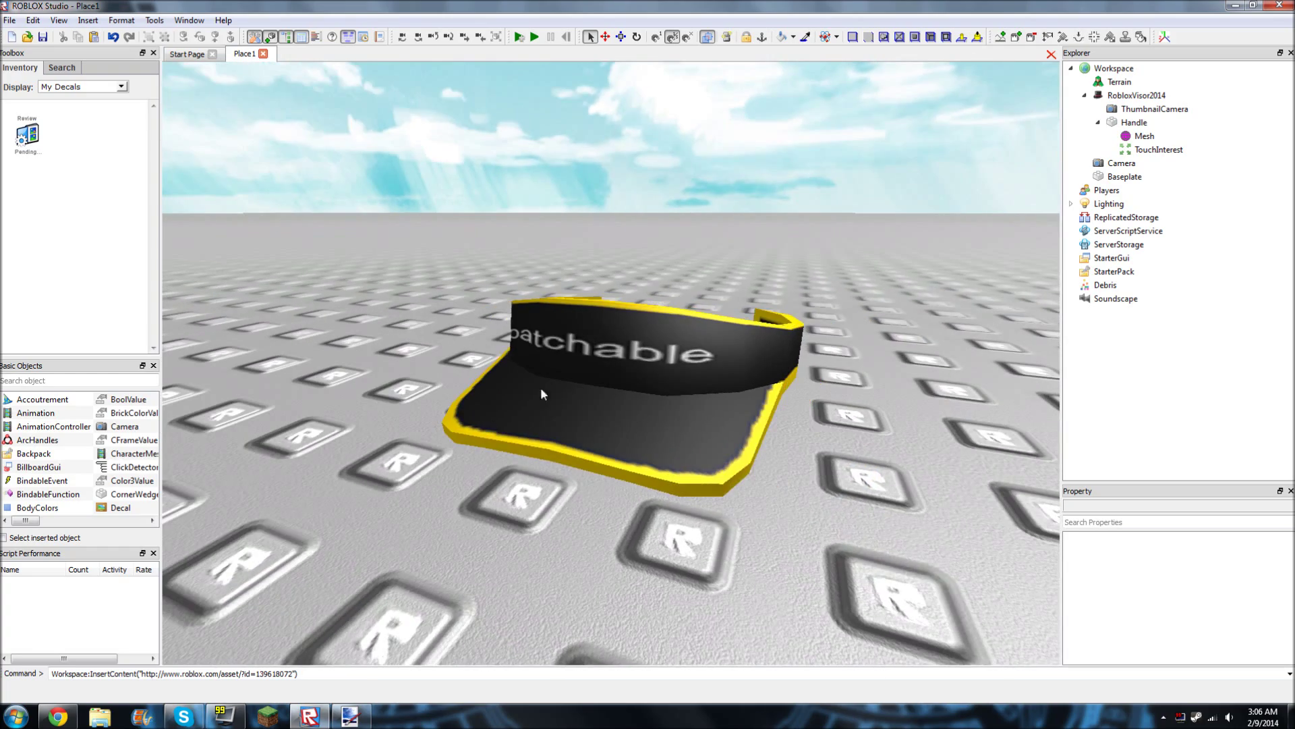
{"action": "right_click_drag", "start_coordinate": [540, 387], "coordinate": [570, 367]}
{"action": "scroll", "coordinate": [569, 367], "scroll_direction": "down", "scroll_amount": 5}
{"action": "scroll", "coordinate": [571, 368], "scroll_direction": "up", "scroll_amount": 5}
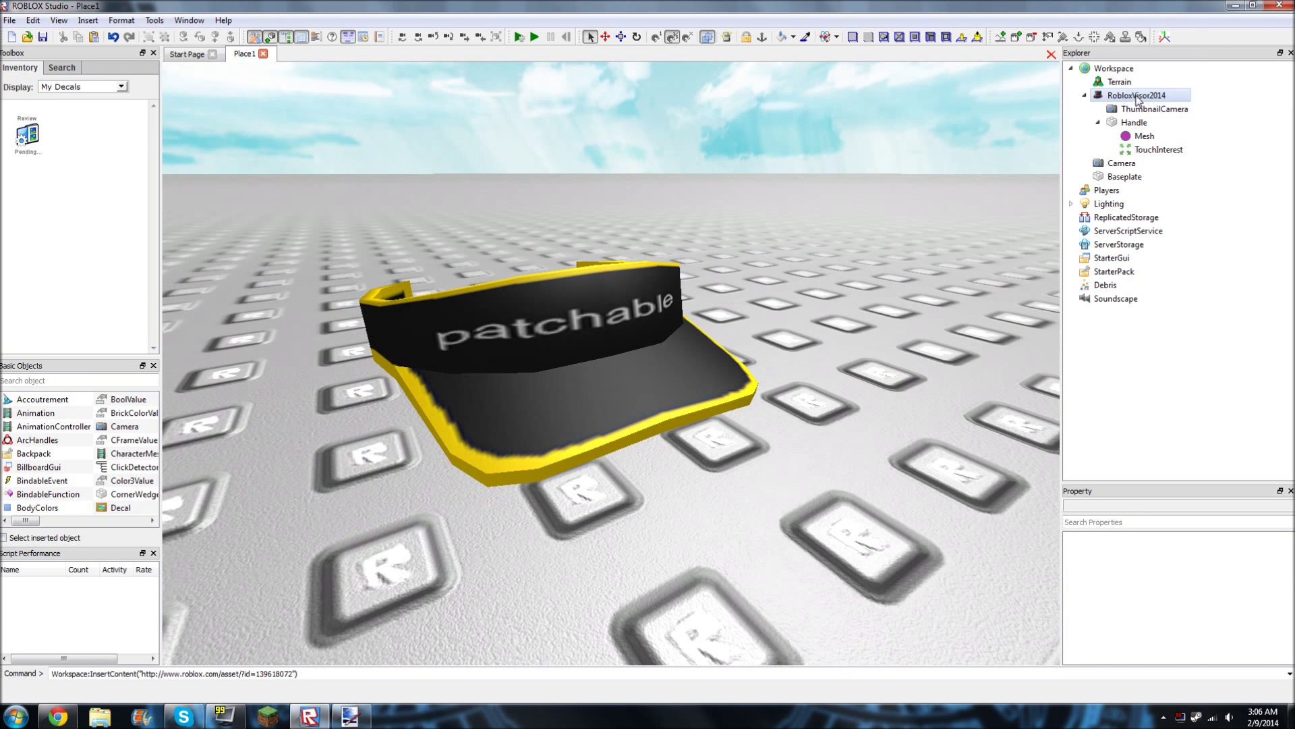
Rename the RobloxVisor2014 hat as "patchable"
{"action": "left_click", "coordinate": [1139, 97]}
{"action": "right_click", "coordinate": [1139, 96]}
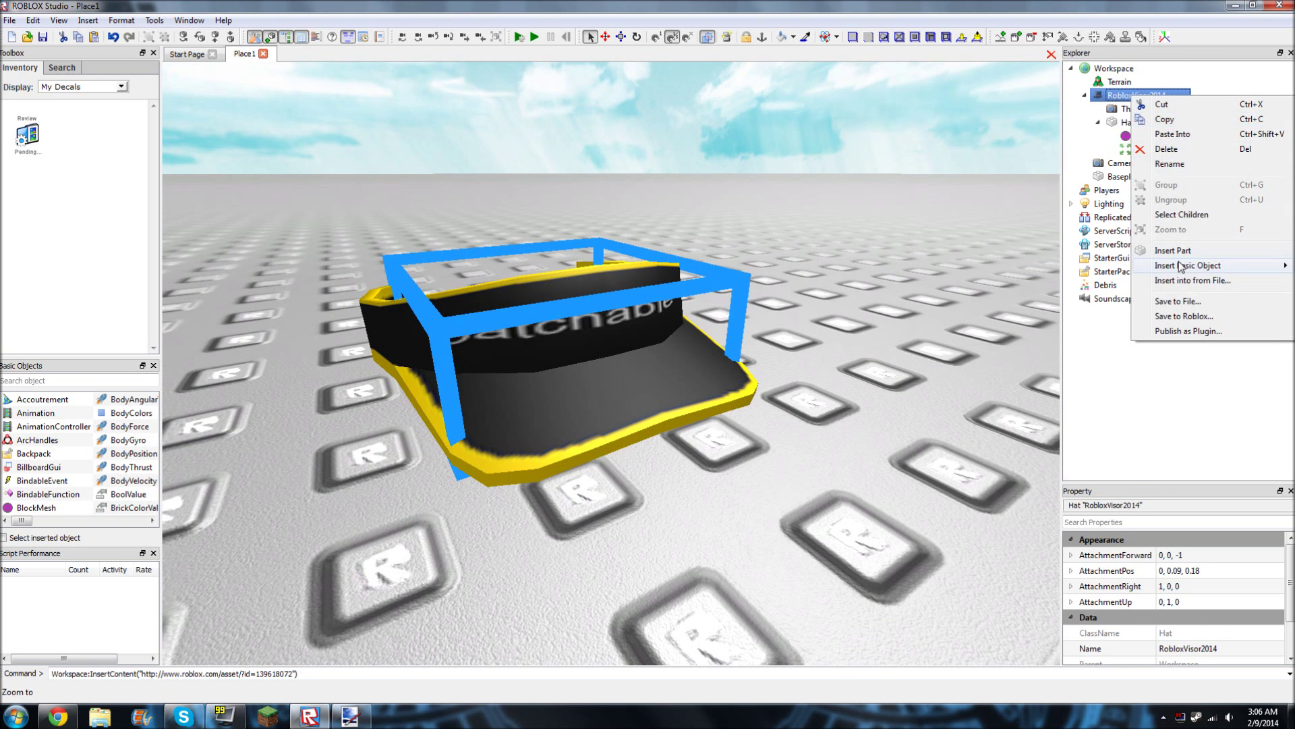
{"action": "left_click", "coordinate": [1205, 649]}
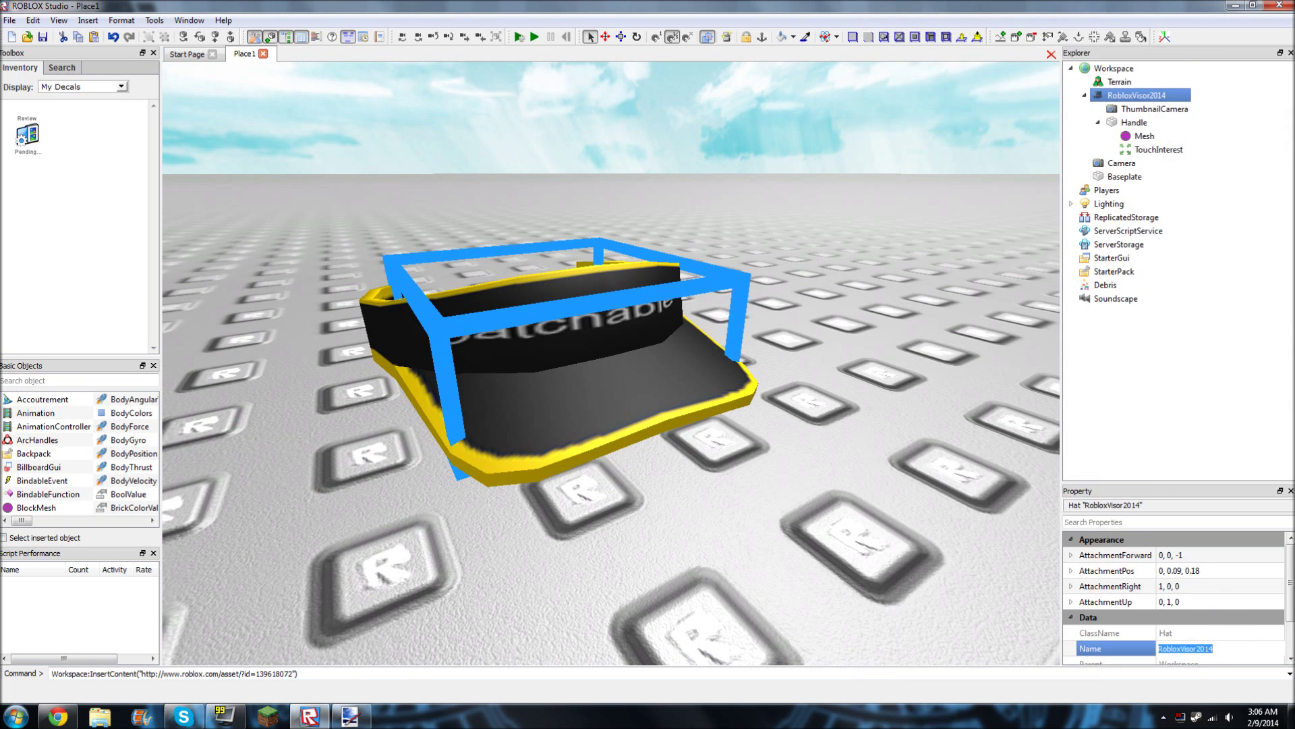
{"action": "type", "text": "patchable"}
{"action": "key", "text": "Return"}
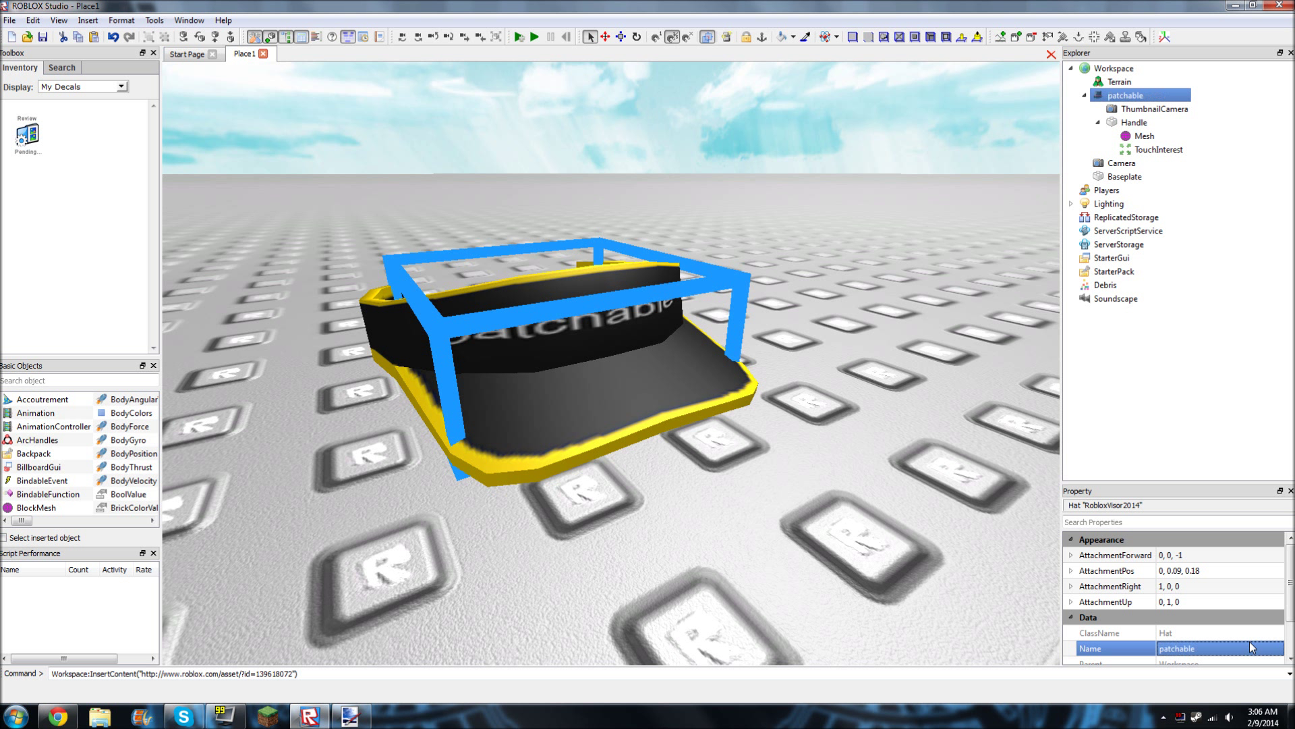
Publish the selected visor to ROBLOX as a model named "random name" with the description "random description"
{"action": "left_click", "coordinate": [9, 21]}
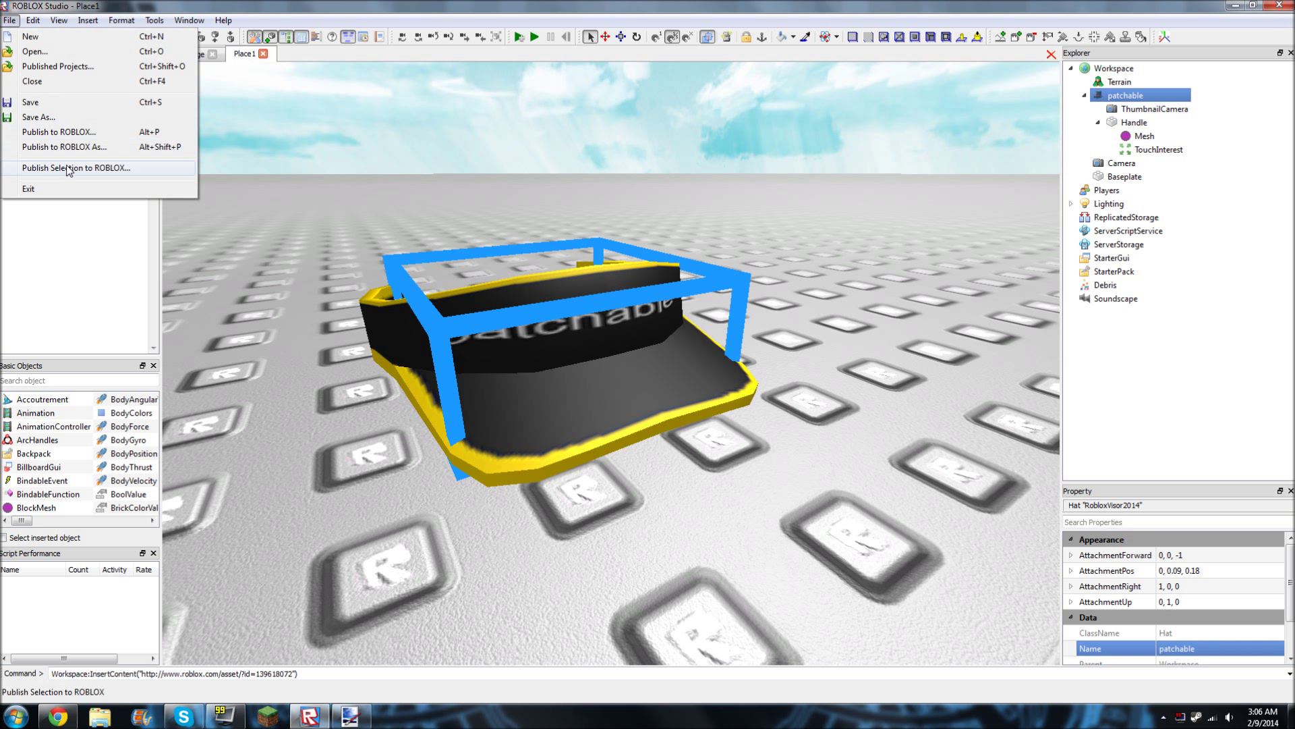
{"action": "left_click", "coordinate": [99, 174]}
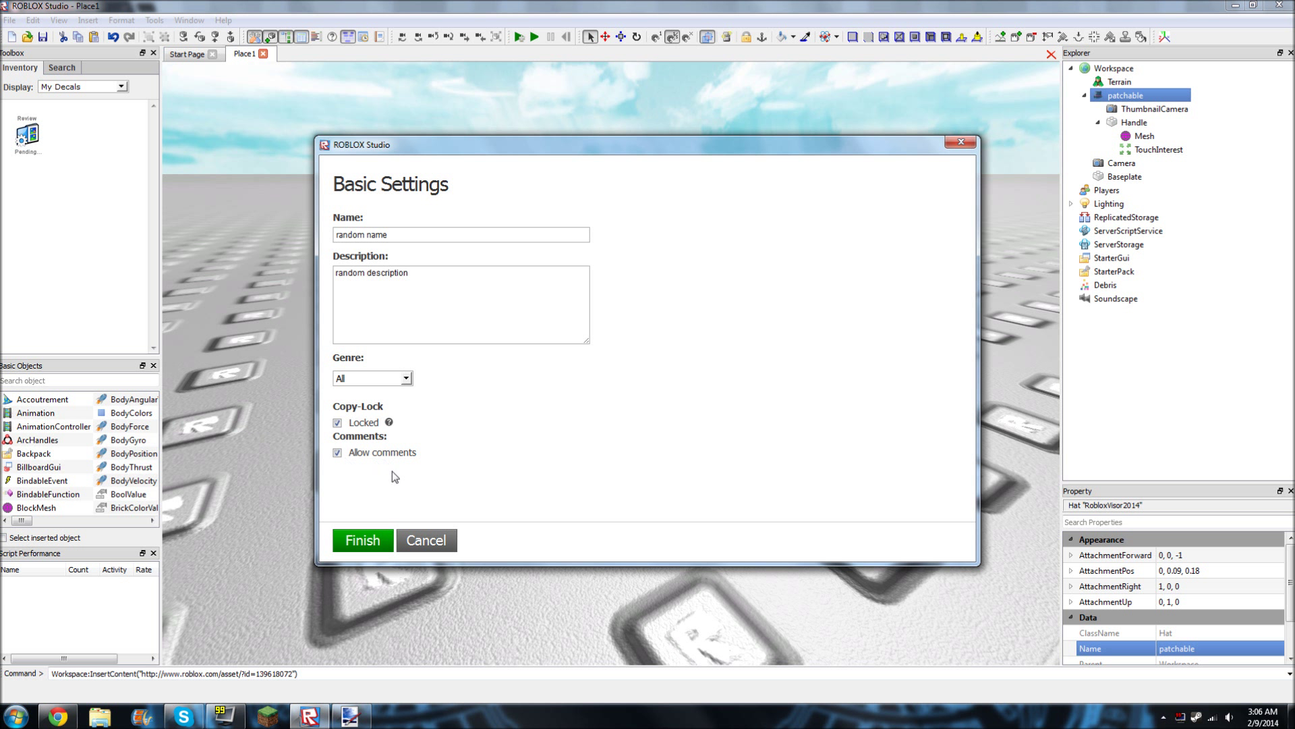
{"action": "left_click", "coordinate": [362, 539]}
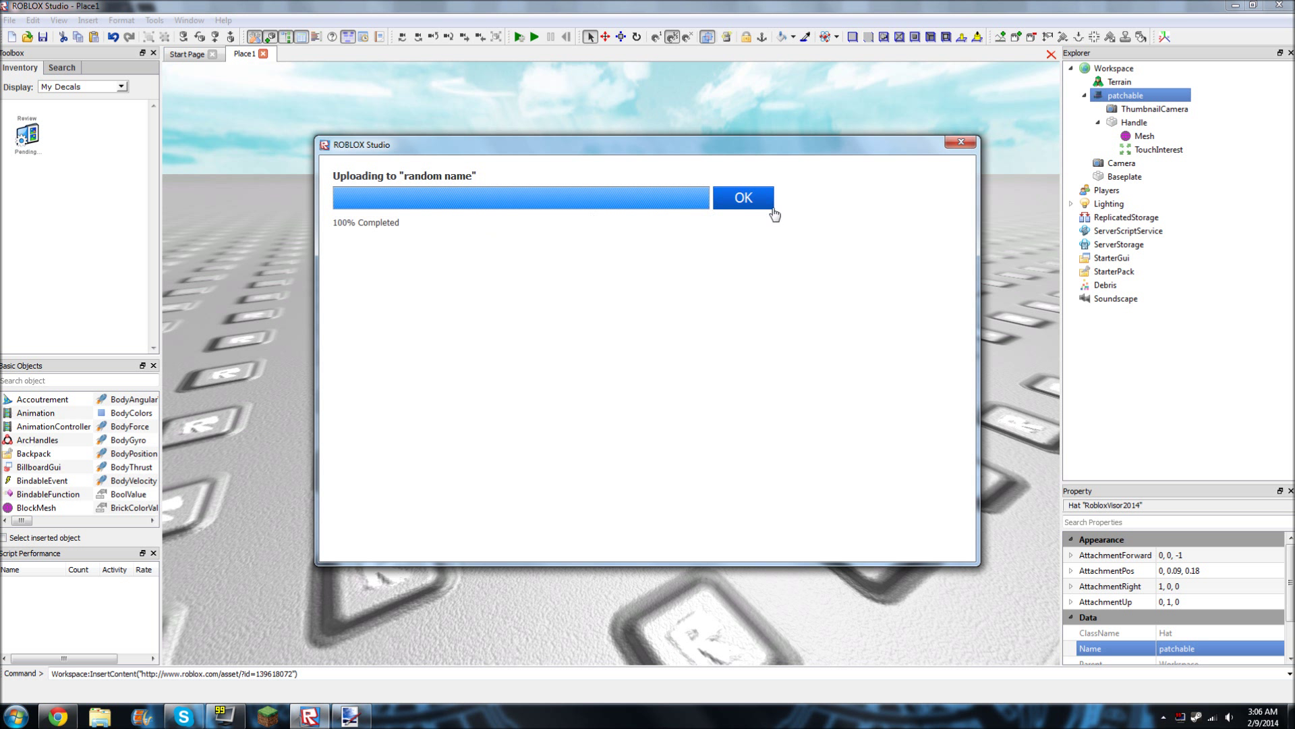
{"action": "left_click", "coordinate": [744, 198]}
Switch to the browser and open the "random name" model's page from the Models category of the inventory
{"action": "left_click", "coordinate": [66, 708]}
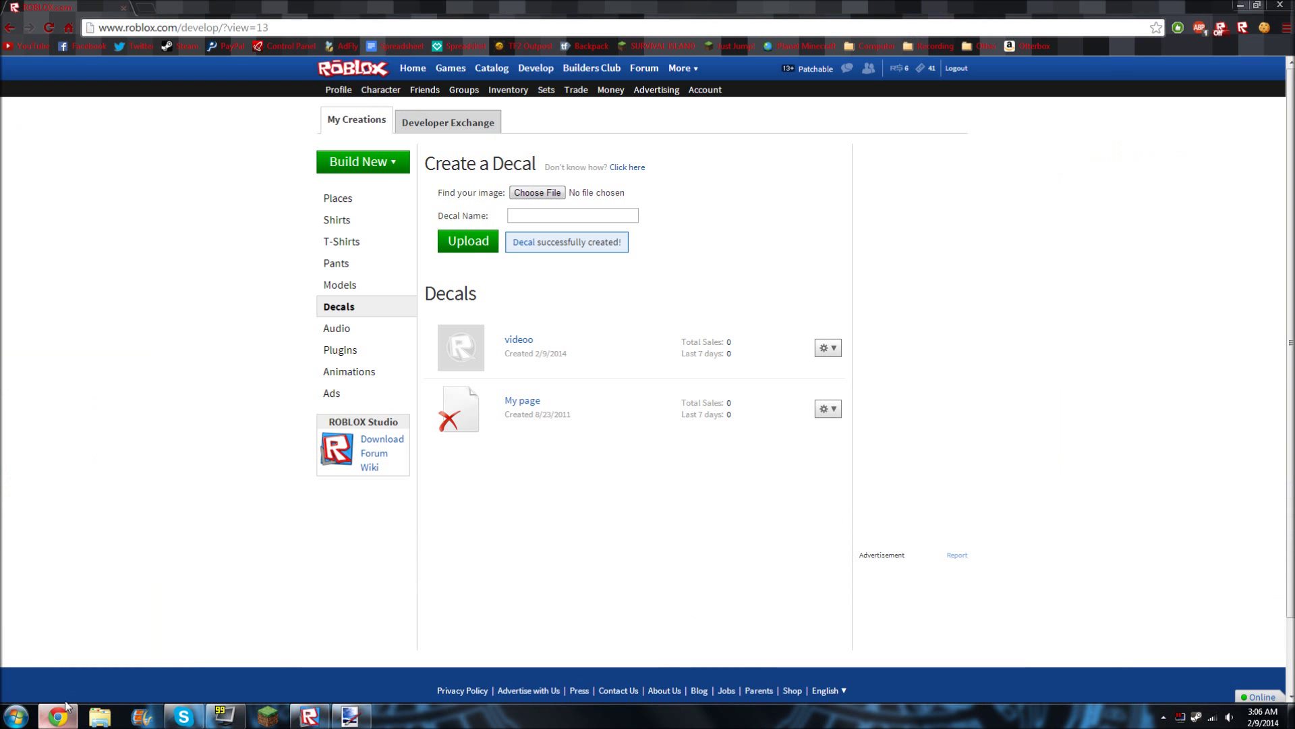
{"action": "left_click", "coordinate": [508, 90]}
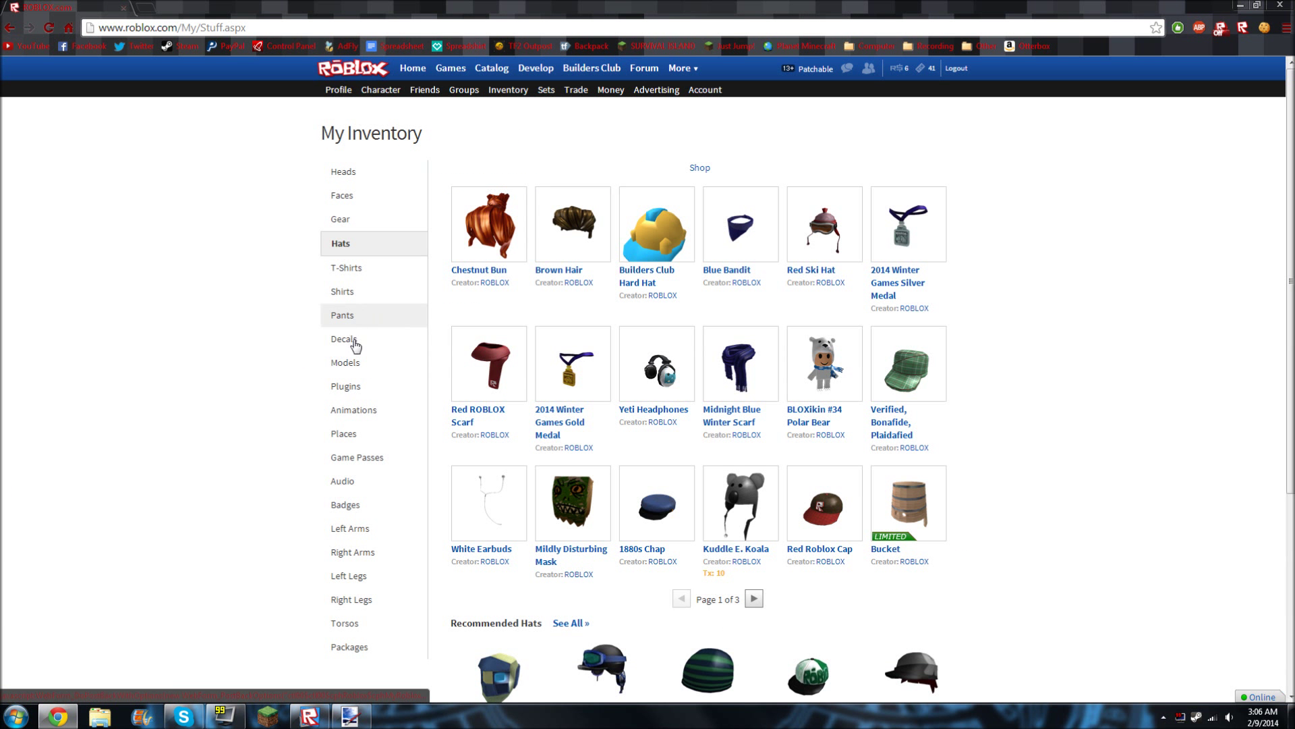
{"action": "left_click", "coordinate": [346, 363]}
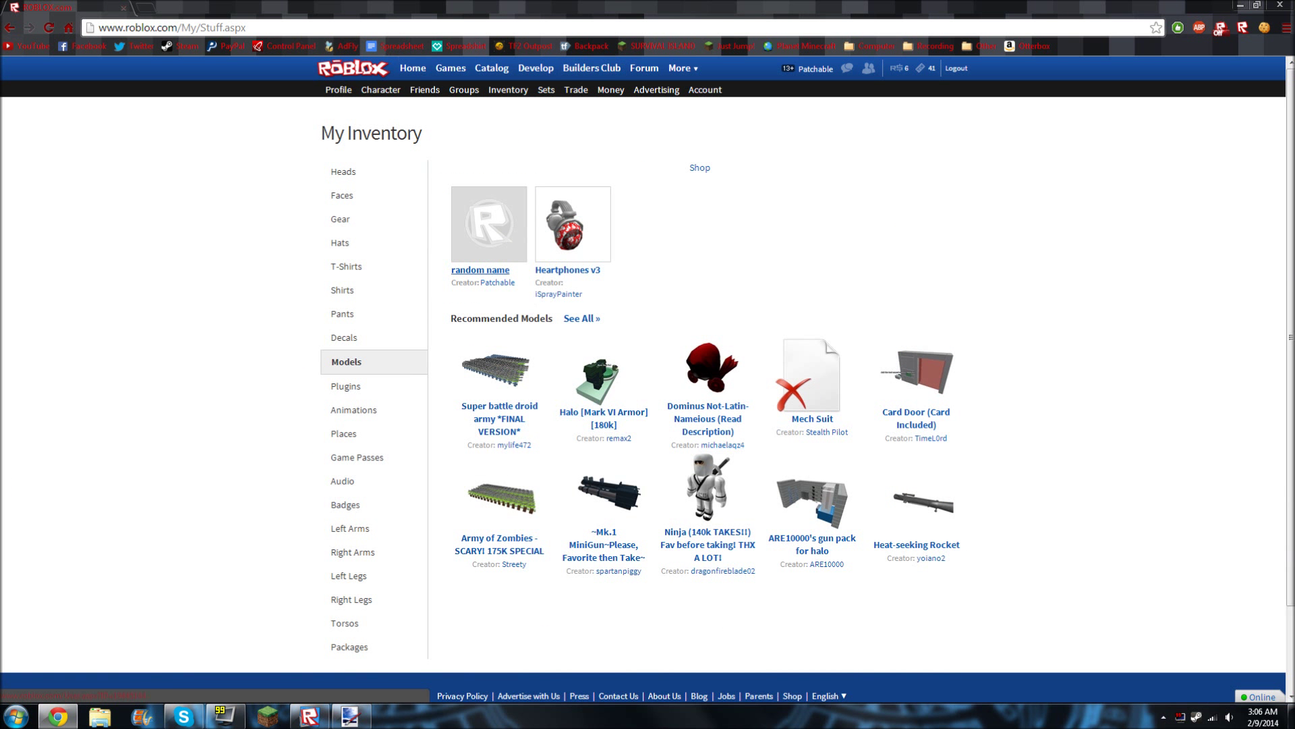
{"action": "left_click", "coordinate": [486, 255]}
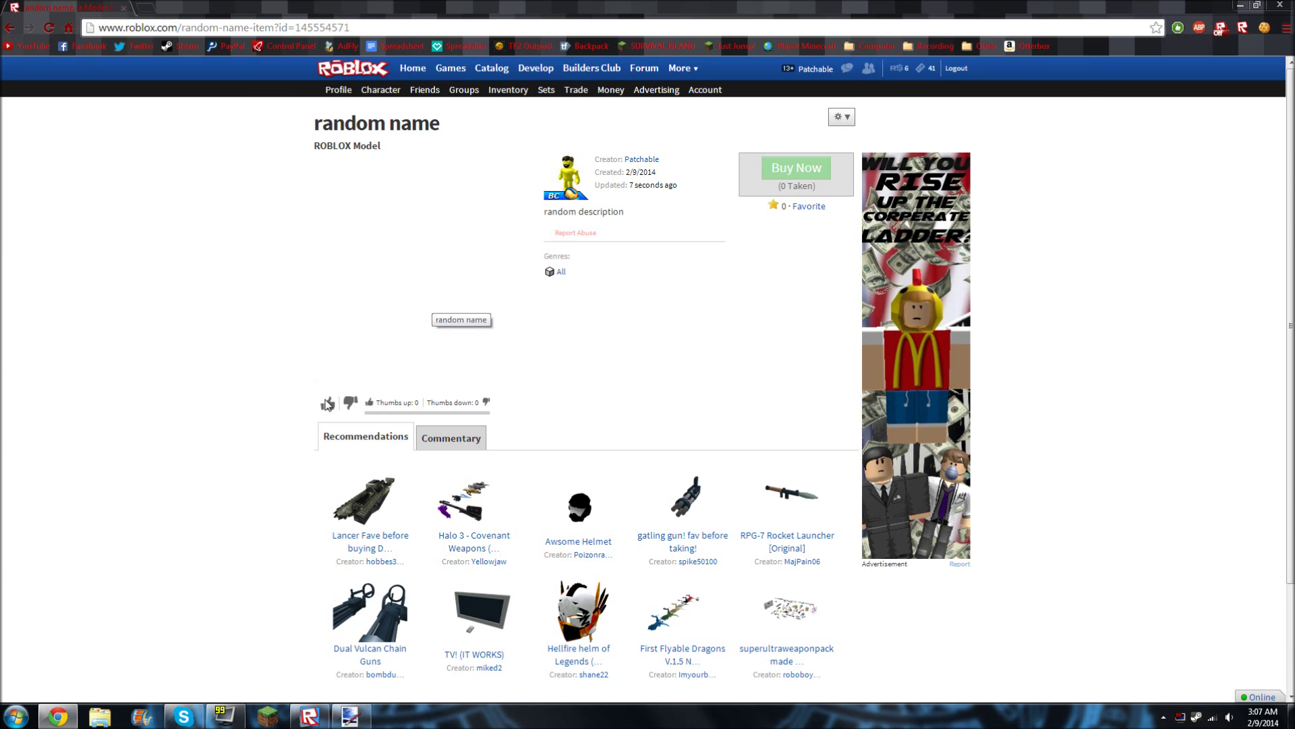
Switch to ROBLOX Studio, deselect the visor and examine its new texture from different angles and distances
{"action": "left_click", "coordinate": [309, 717]}
{"action": "right_click_drag", "start_coordinate": [699, 249], "coordinate": [700, 248]}
{"action": "scroll", "coordinate": [700, 249], "scroll_direction": "down", "scroll_amount": 3}
{"action": "scroll", "coordinate": [698, 248], "scroll_direction": "up", "scroll_amount": 3}
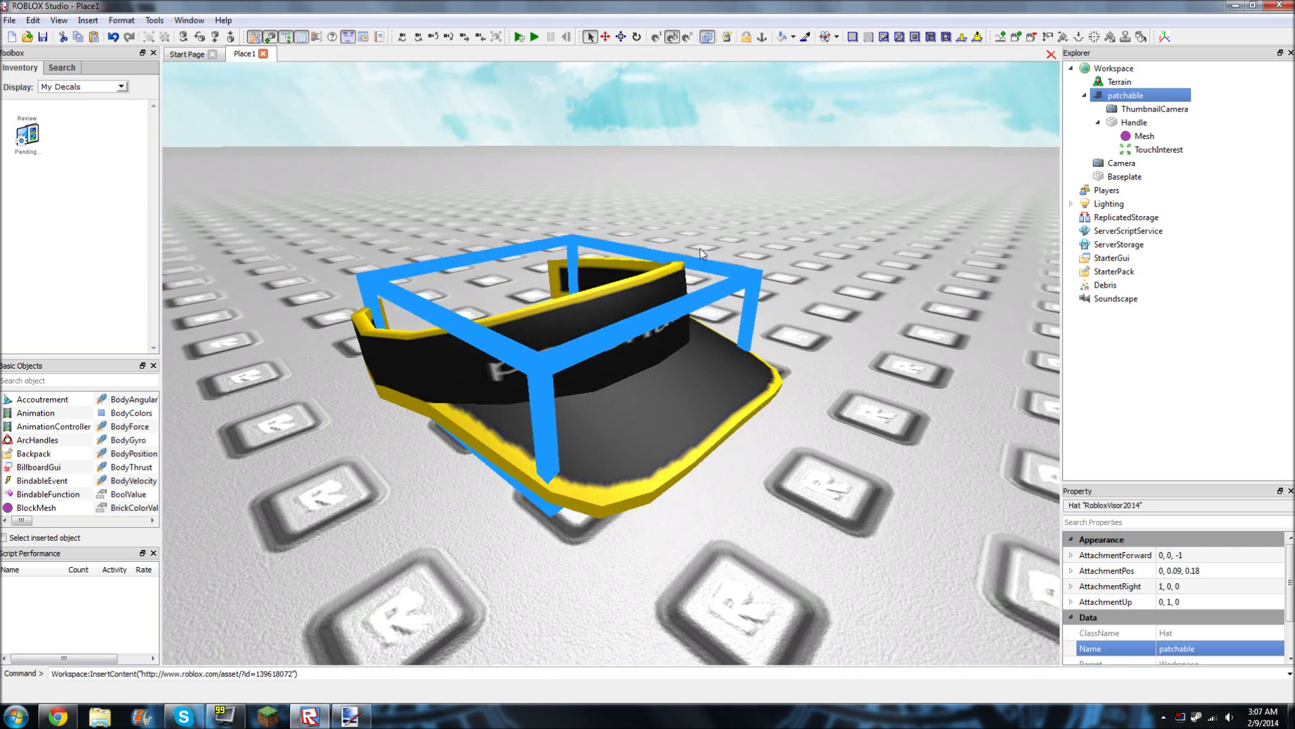
{"action": "scroll", "coordinate": [729, 243], "scroll_direction": "down", "scroll_amount": 1}
{"action": "left_click", "coordinate": [812, 211]}
{"action": "scroll", "coordinate": [812, 211], "scroll_direction": "down", "scroll_amount": 3}
{"action": "scroll", "coordinate": [813, 212], "scroll_direction": "up", "scroll_amount": 3}
{"action": "scroll", "coordinate": [814, 211], "scroll_direction": "down", "scroll_amount": 2}
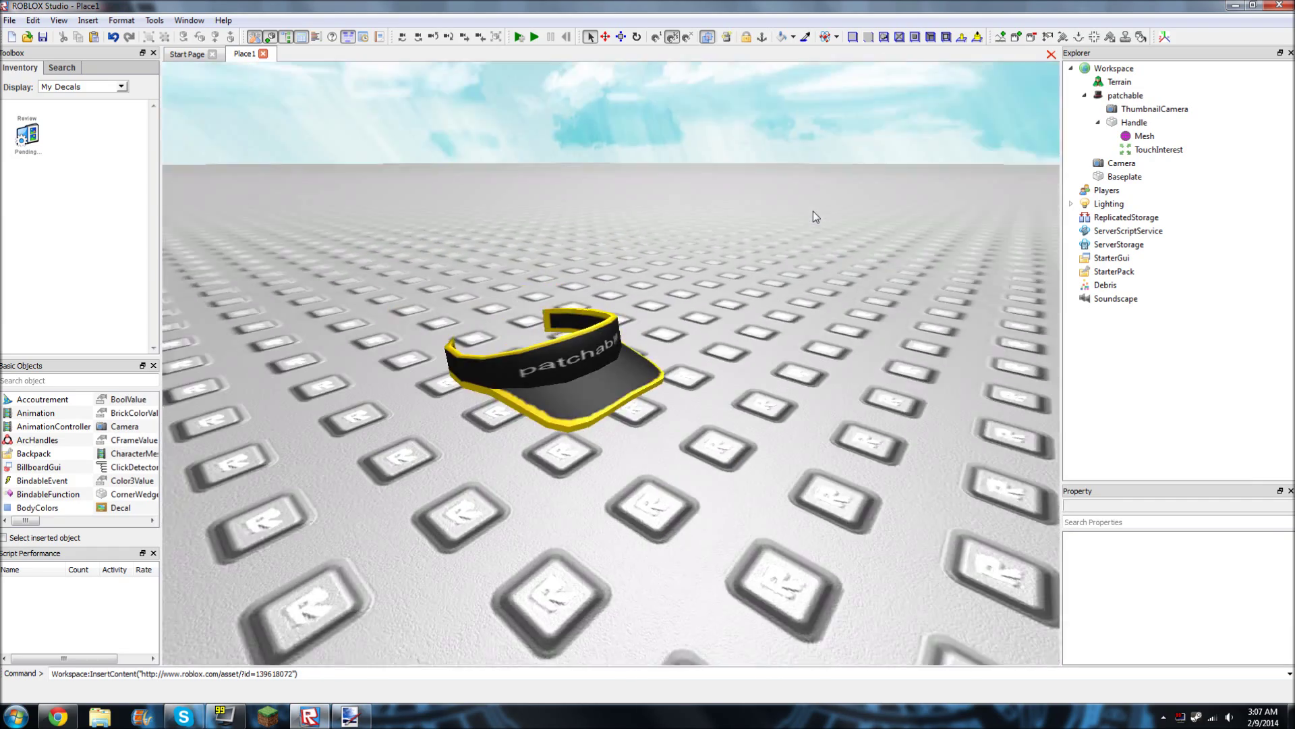
{"action": "scroll", "coordinate": [813, 212], "scroll_direction": "up", "scroll_amount": 5}
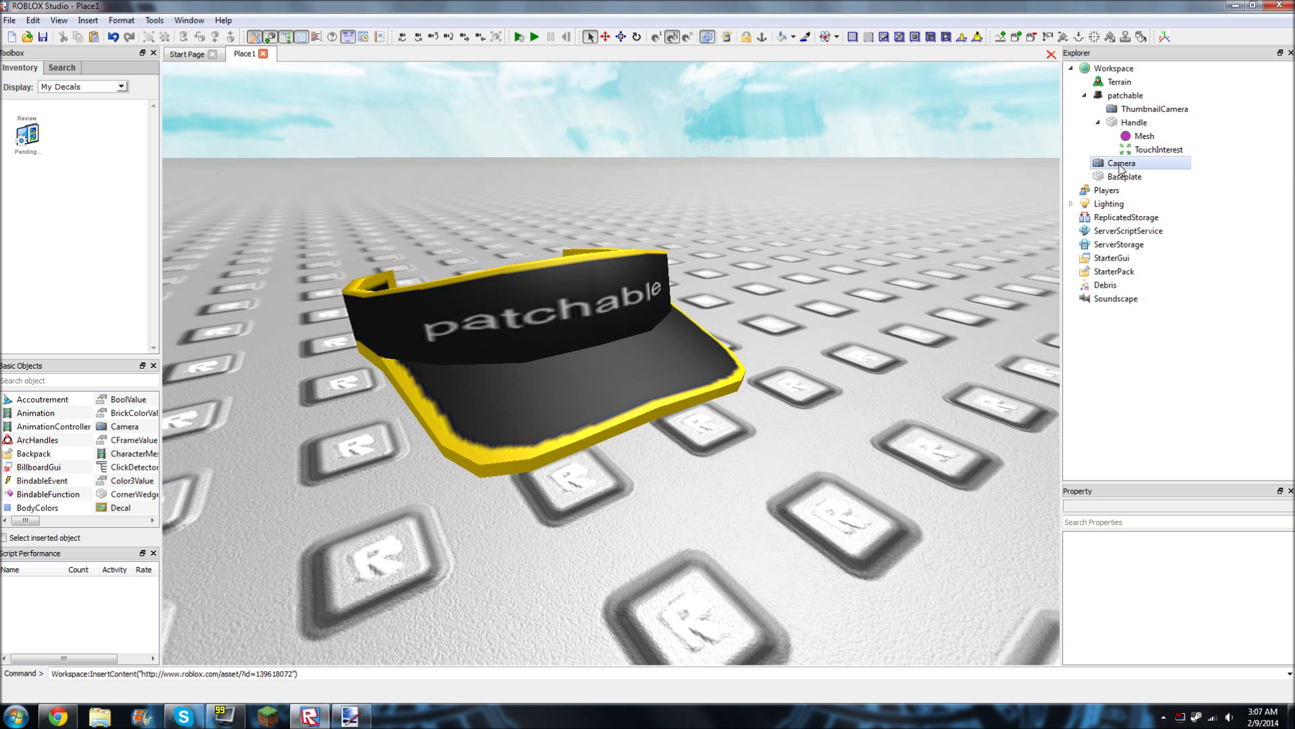
Copy the Workspace's Camera and delete the ThumbnailCamera inside the patchable hat
{"action": "right_click", "coordinate": [1118, 164]}
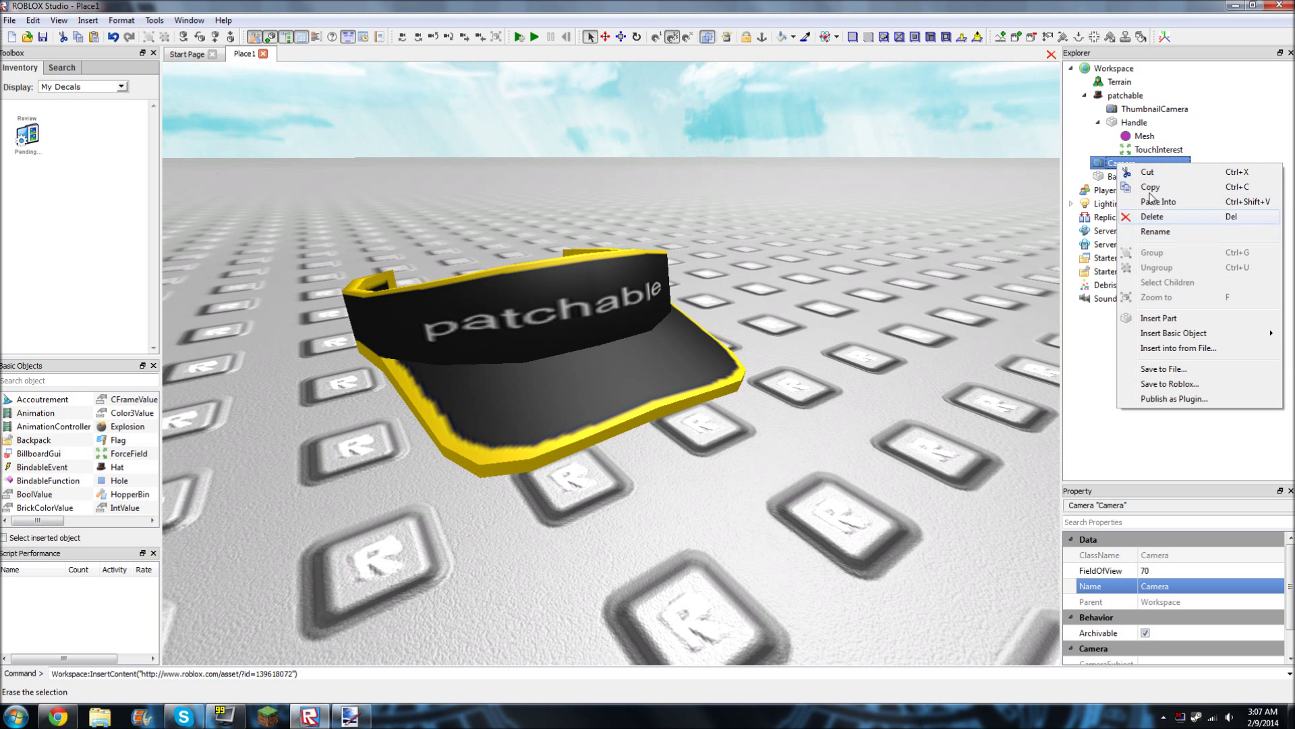
{"action": "left_click", "coordinate": [1150, 188]}
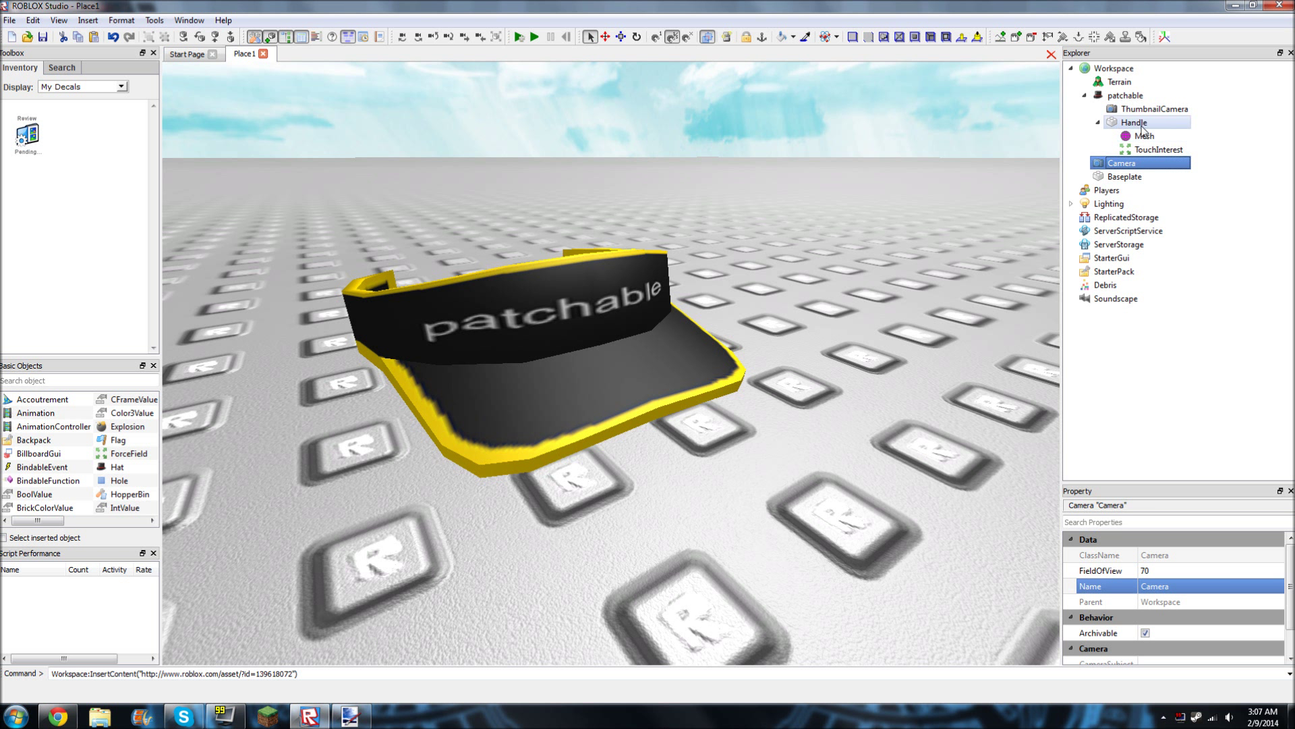
{"action": "left_click", "coordinate": [1140, 125]}
{"action": "left_click", "coordinate": [1134, 111]}
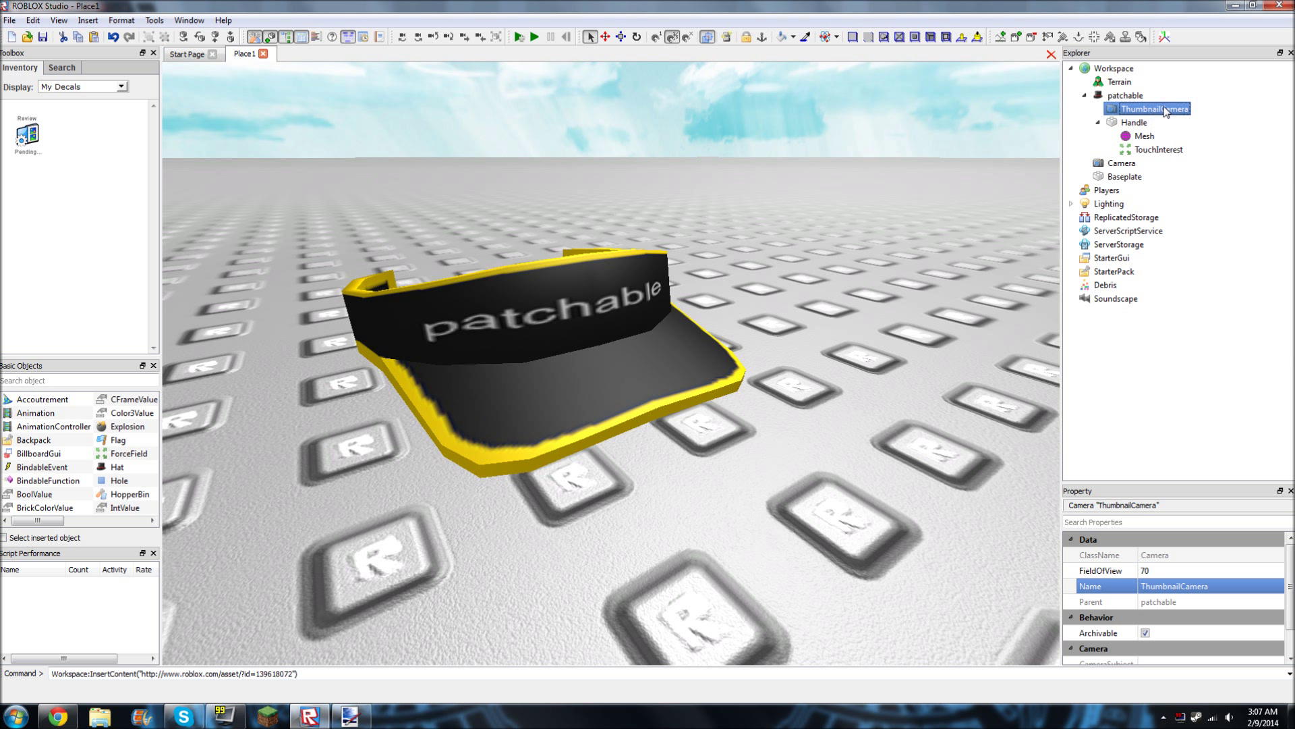
{"action": "right_click", "coordinate": [1165, 111]}
{"action": "left_click", "coordinate": [1179, 162]}
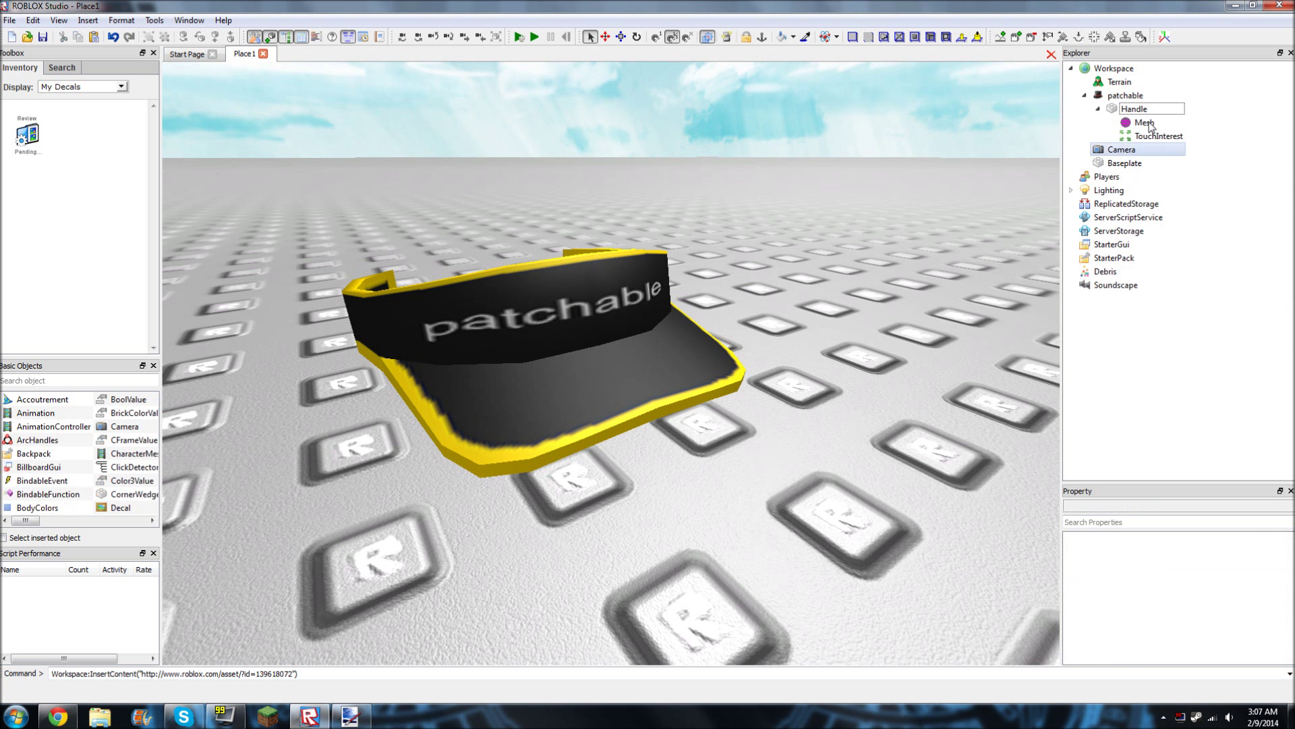
Paste the copied Camera into the patchable hat
{"action": "left_click", "coordinate": [1125, 95]}
{"action": "right_click", "coordinate": [1128, 95]}
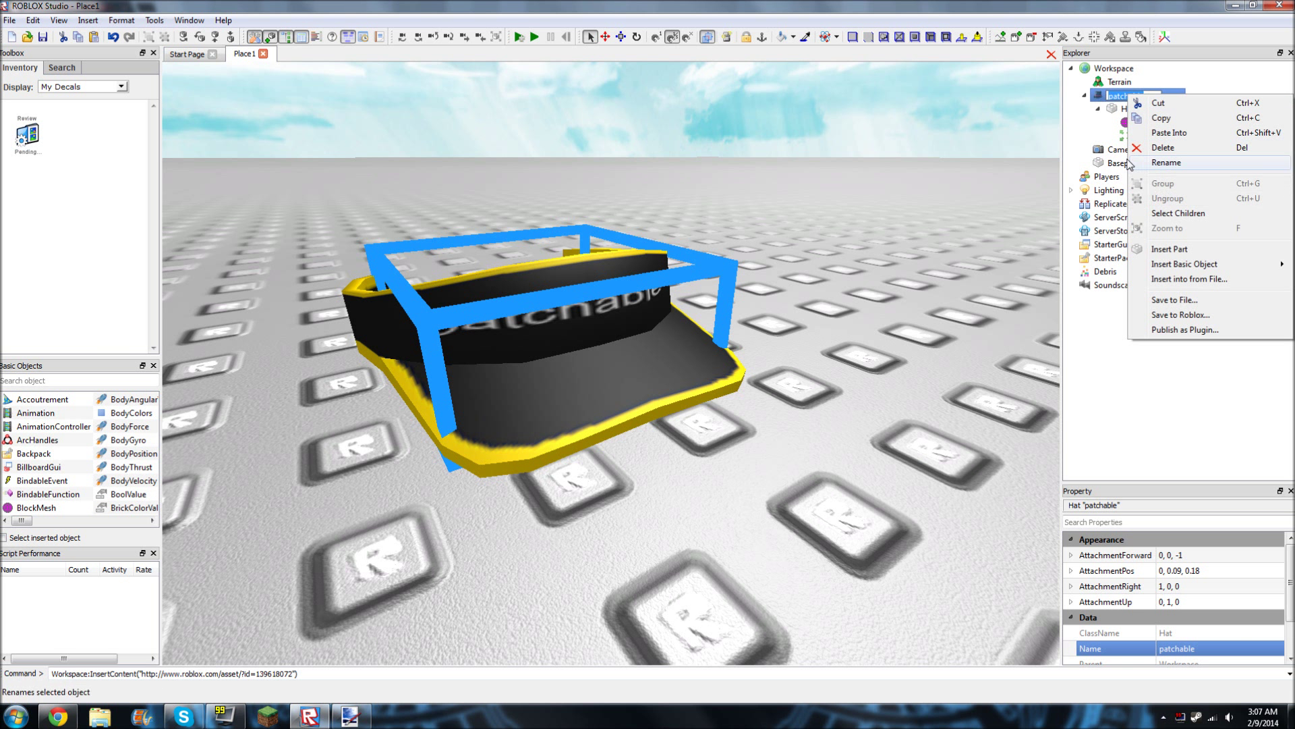
{"action": "right_click", "coordinate": [1120, 149]}
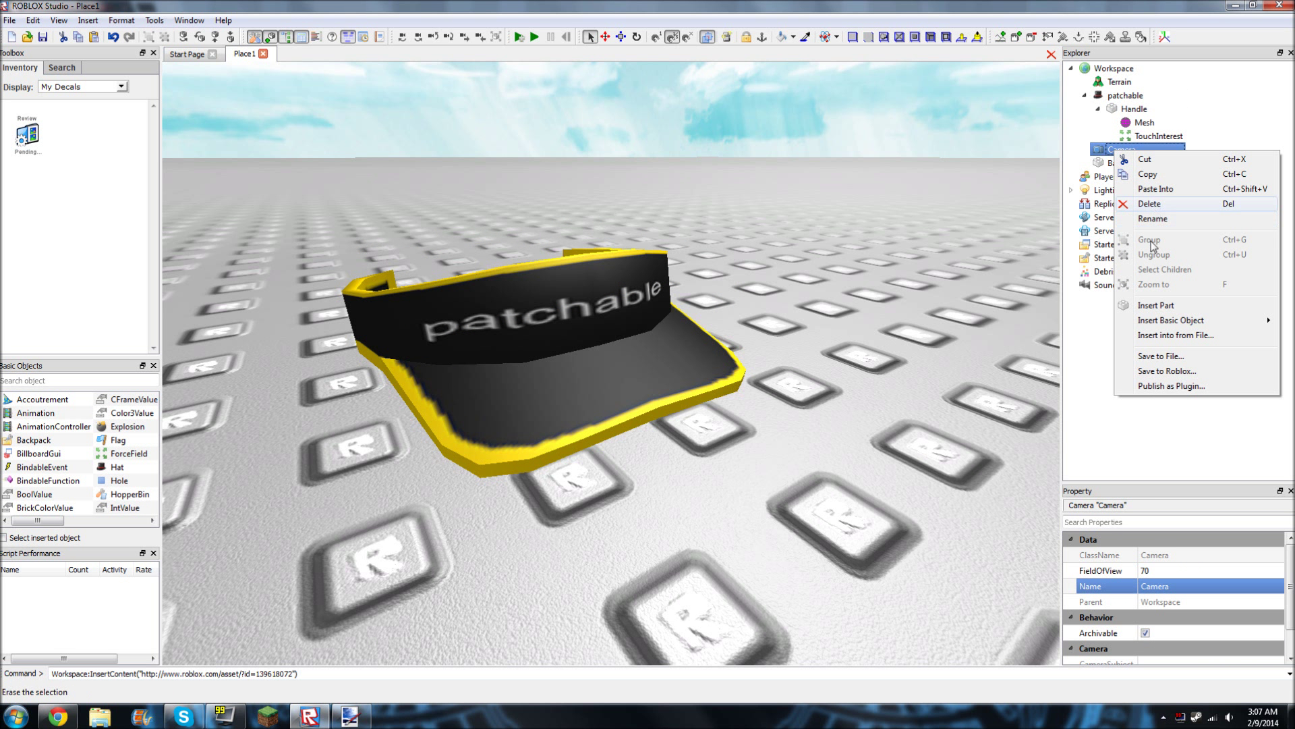
{"action": "left_click", "coordinate": [1124, 109]}
{"action": "left_click", "coordinate": [1122, 107]}
{"action": "right_click", "coordinate": [1121, 108]}
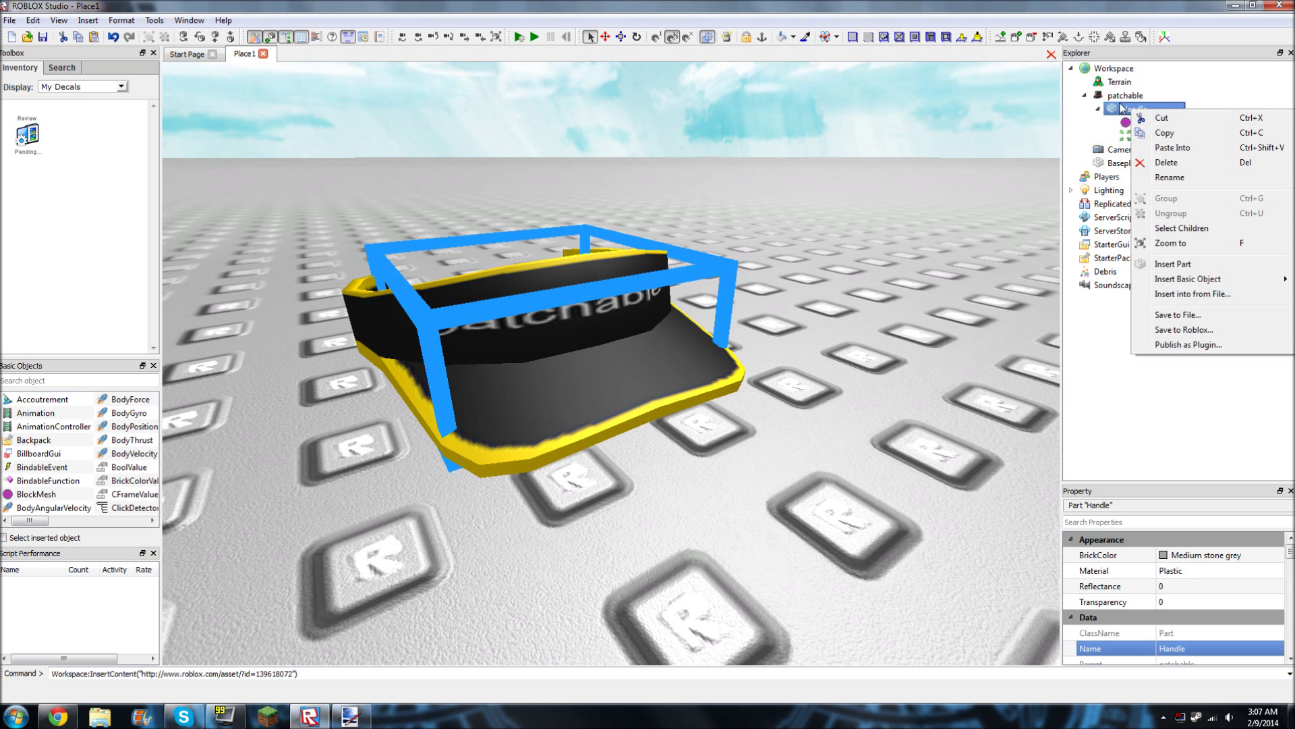
{"action": "right_click", "coordinate": [1107, 96]}
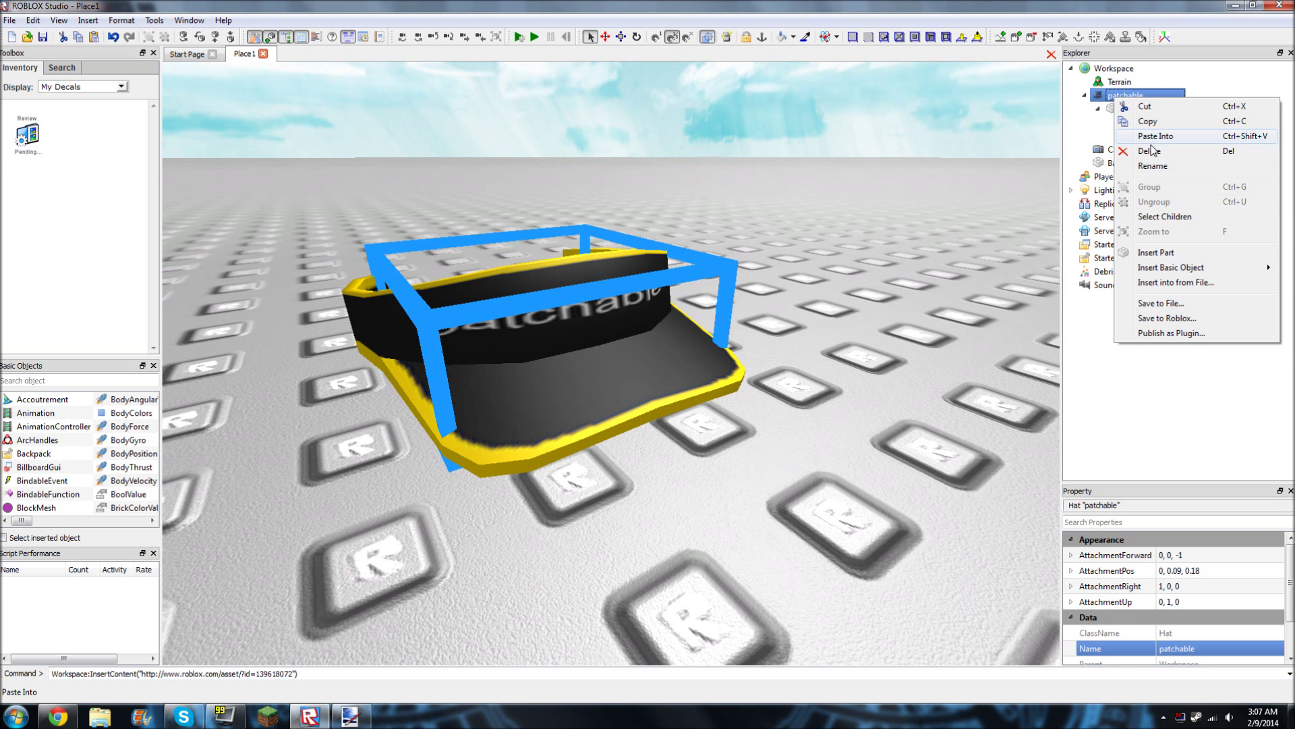
{"action": "left_click", "coordinate": [1155, 136]}
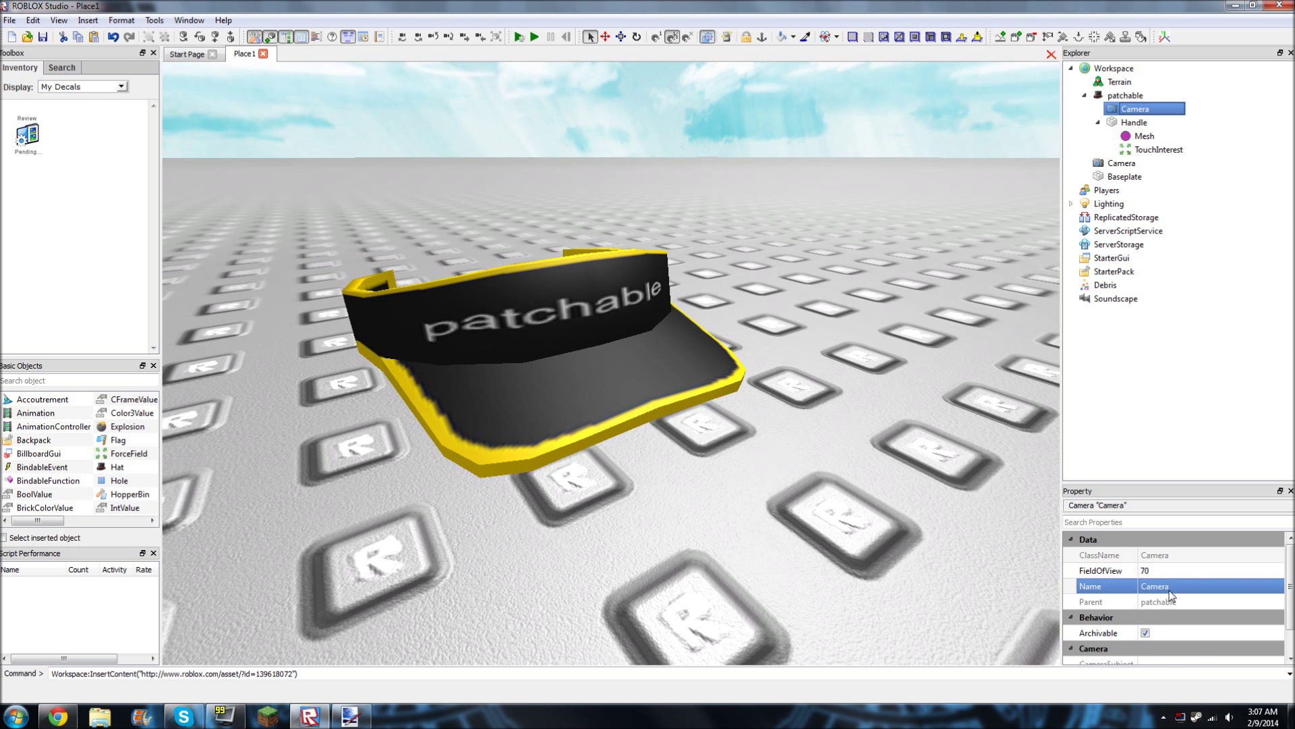
Rename the camera inside the patchable hat as "ThumbnailCamera"
{"action": "left_click", "coordinate": [1171, 587]}
{"action": "left_click", "coordinate": [1163, 586]}
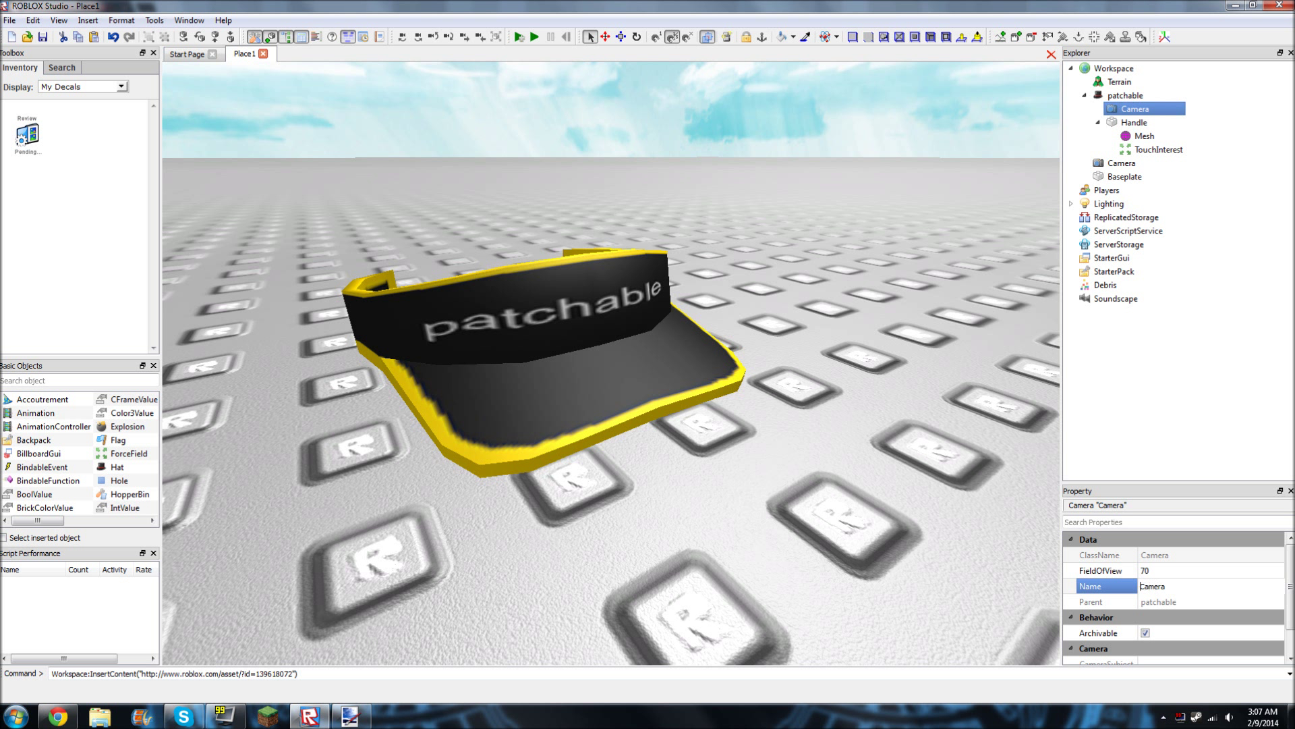
{"action": "type", "text": "Thumbnail"}
{"action": "key", "text": "Return"}
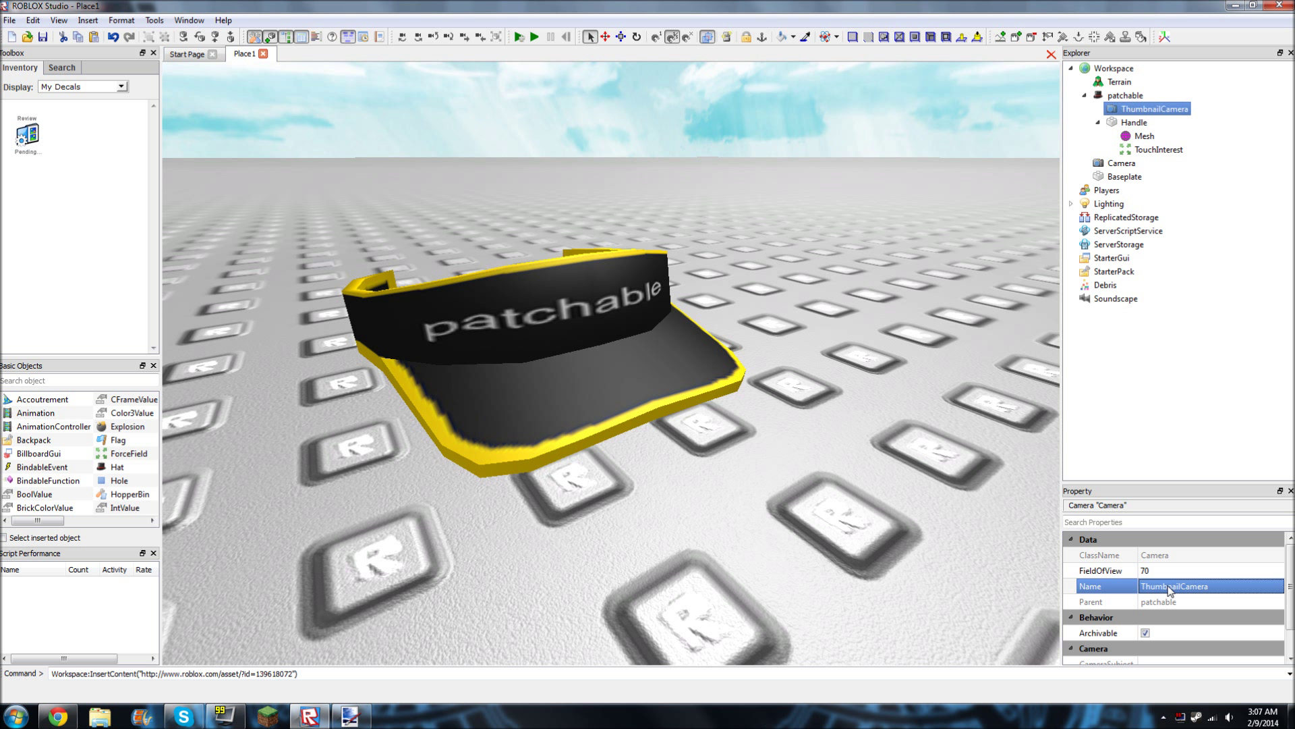
Republish the patchable hat to the existing "random name" model and reload the model's page in the browser
{"action": "left_click", "coordinate": [1125, 95]}
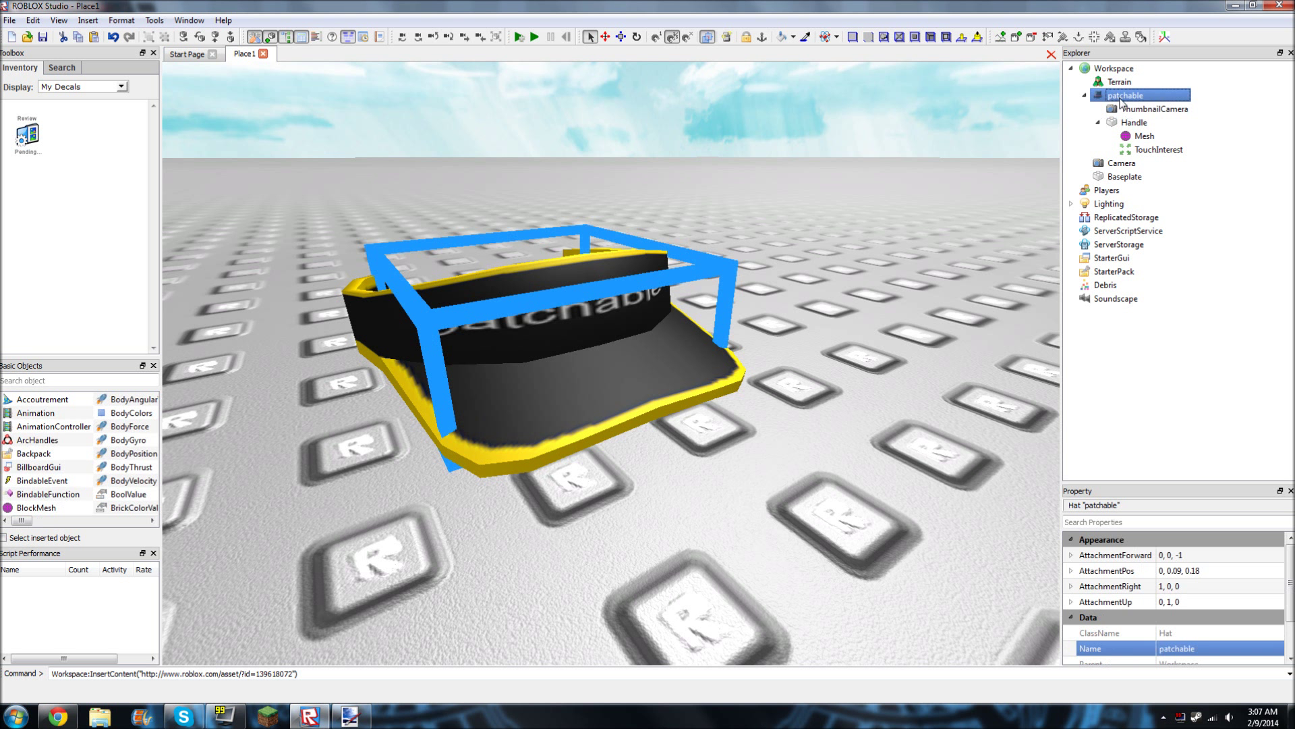
{"action": "left_click", "coordinate": [9, 20]}
{"action": "left_click", "coordinate": [51, 168]}
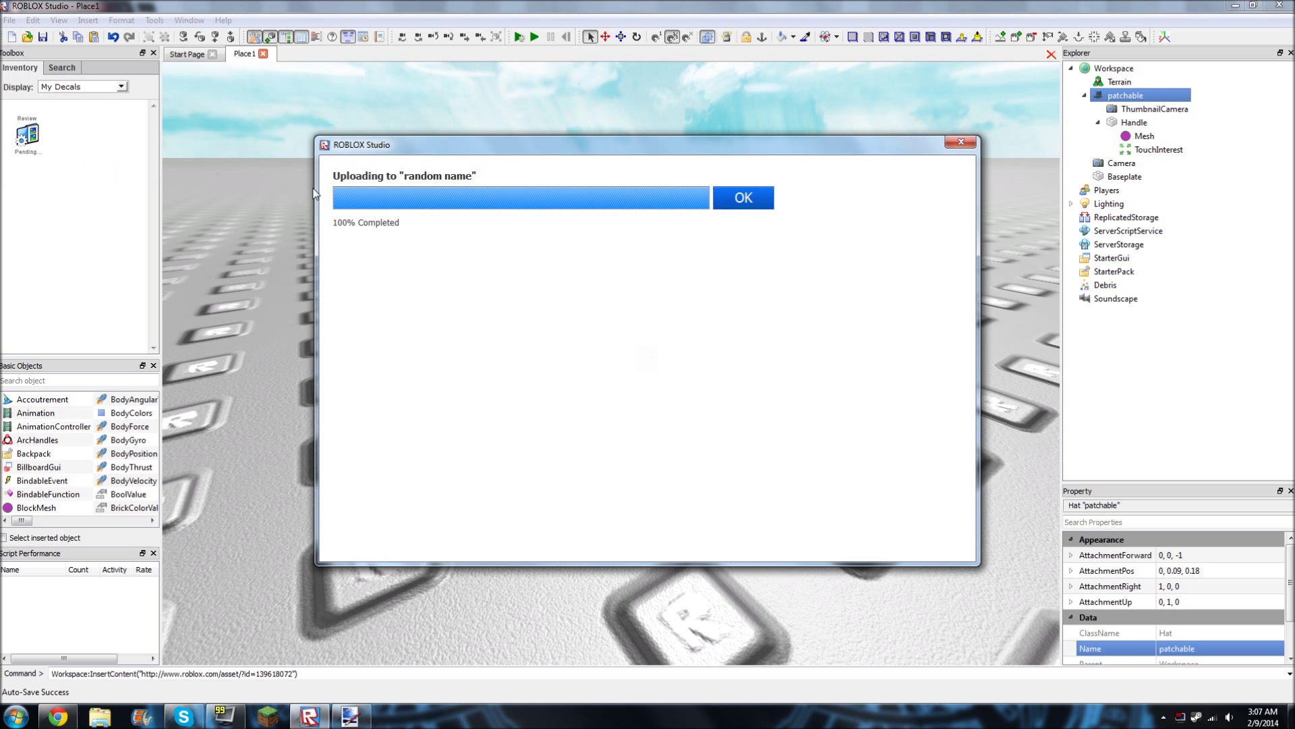
{"action": "left_click", "coordinate": [506, 268]}
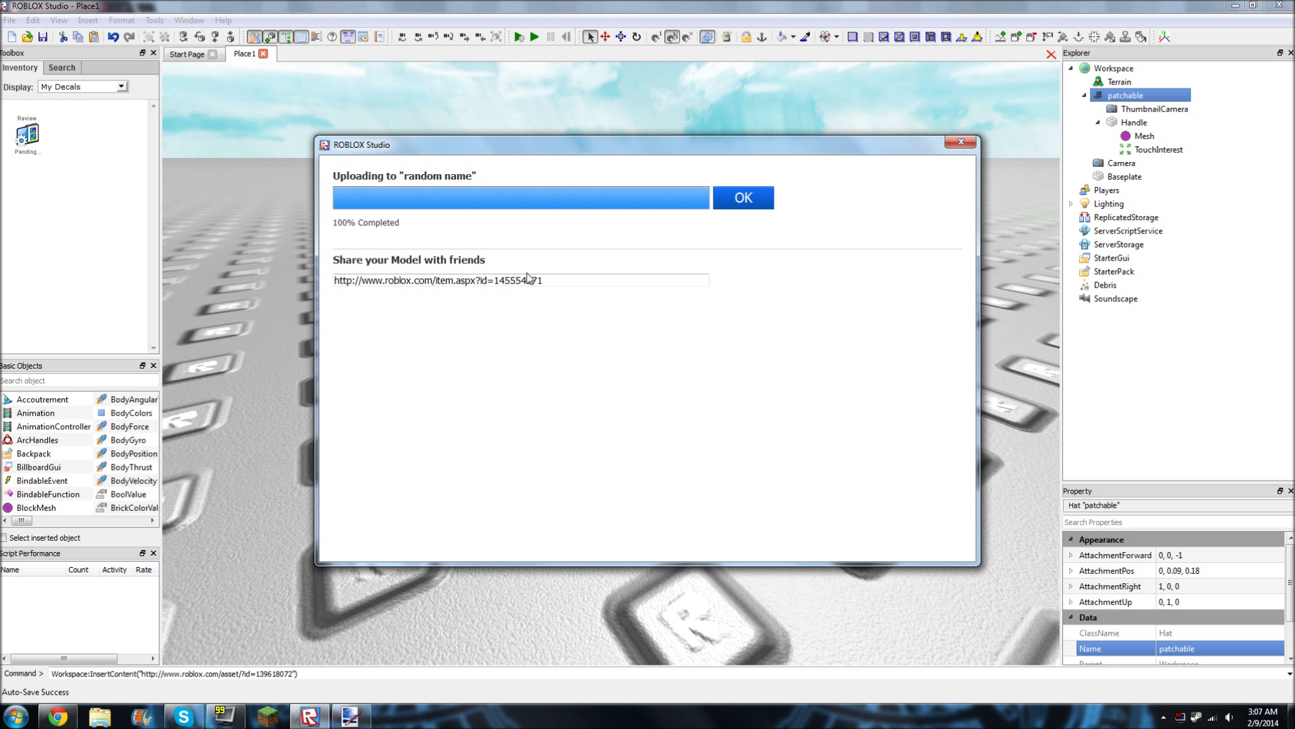
{"action": "left_click", "coordinate": [737, 199]}
{"action": "left_click", "coordinate": [58, 716]}
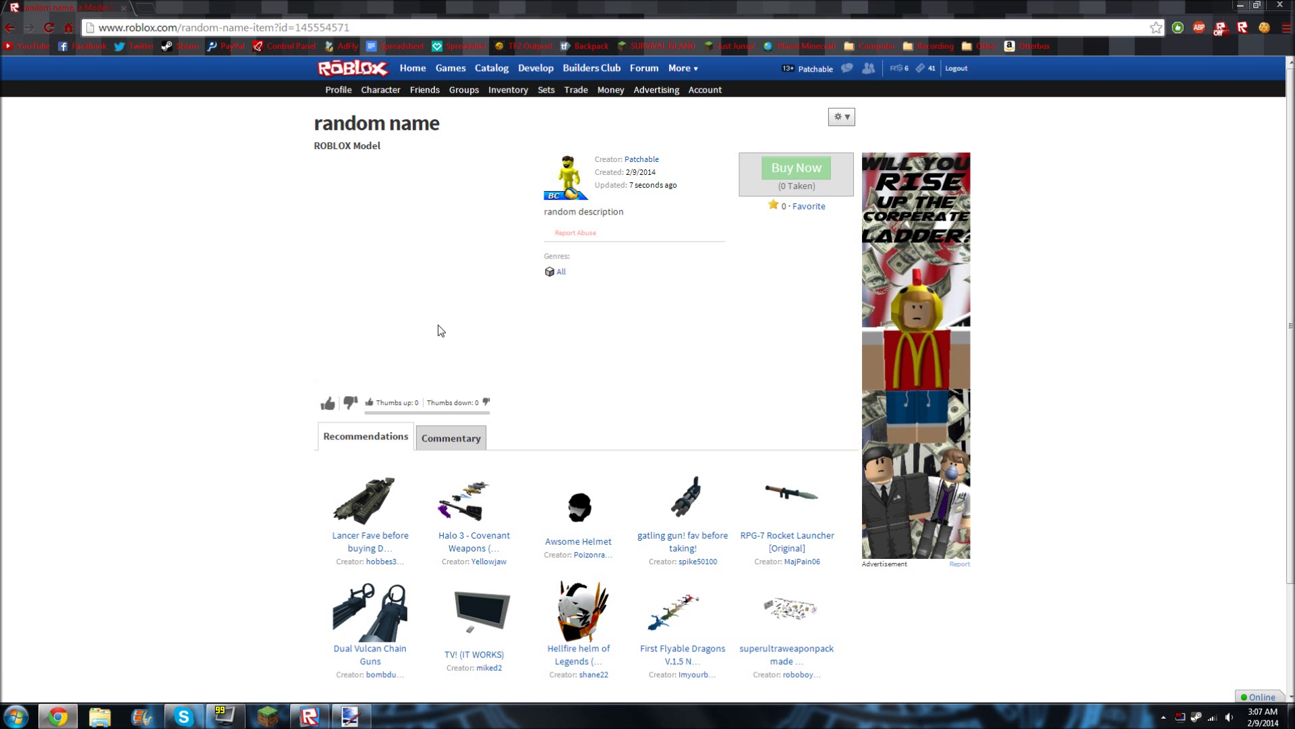
{"action": "key", "text": "F5"}
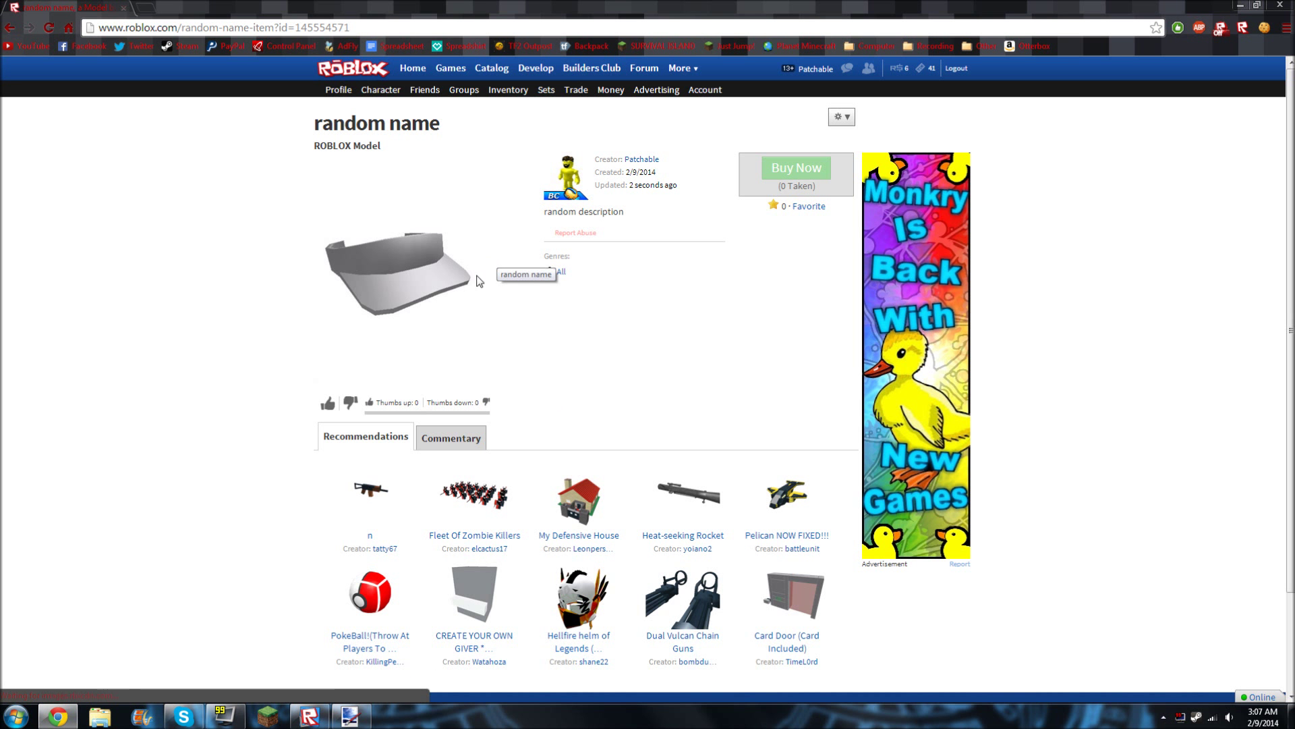